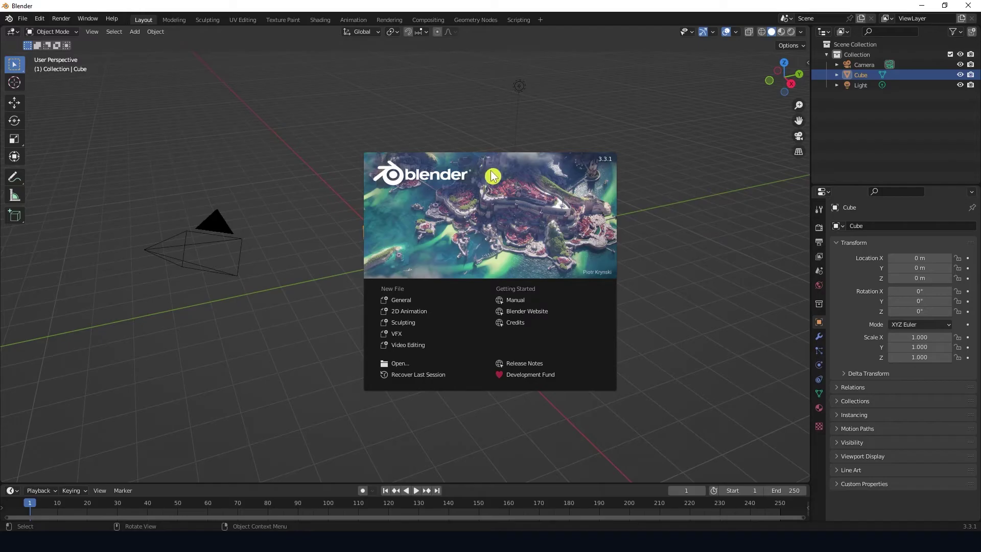
- Start a new General file from the splash screen
{"action": "left_click", "coordinate": [422, 303]}
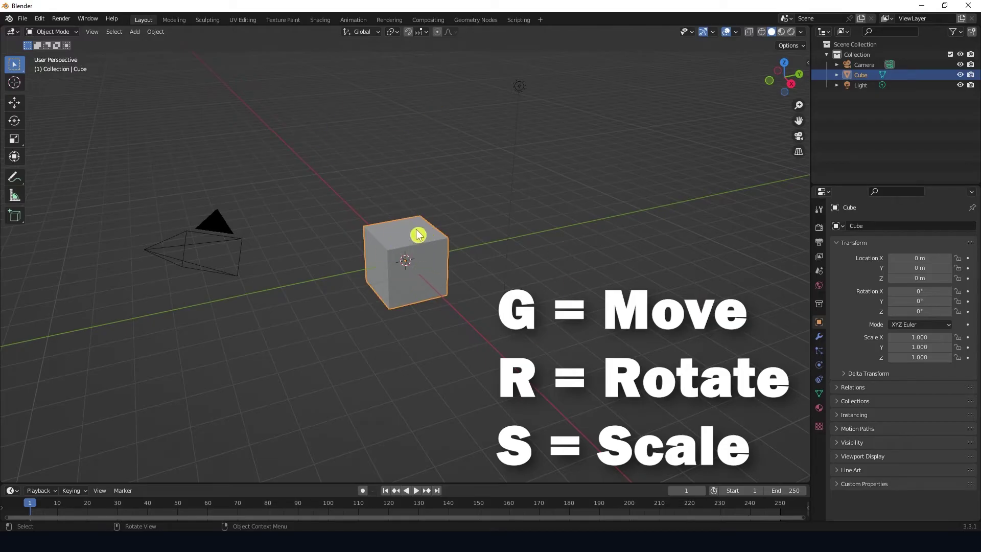
- Try moving the default cube freely and along the global X, Y and Z axes, cancelling the move
{"action": "key", "text": "g"}
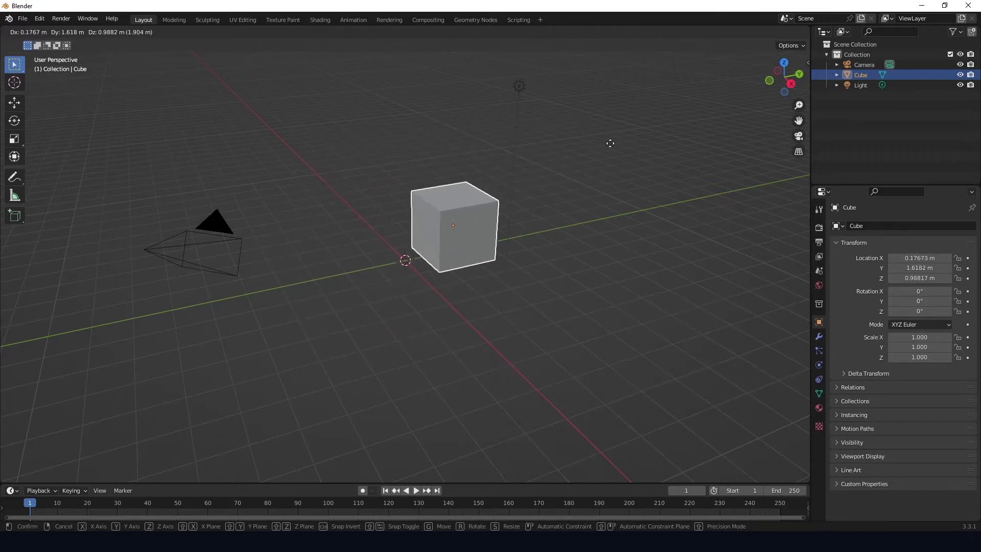
{"action": "key", "text": "x"}
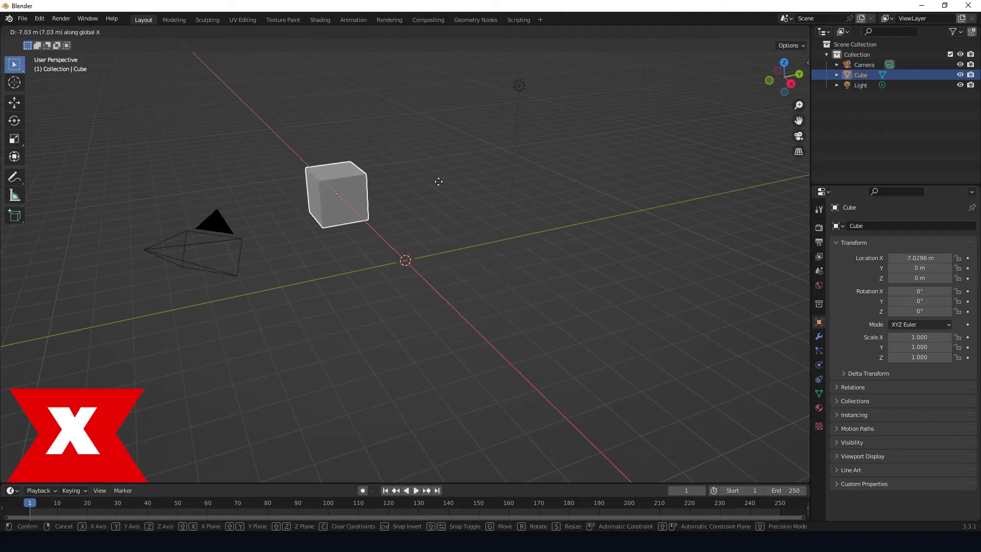
{"action": "key", "text": "y"}
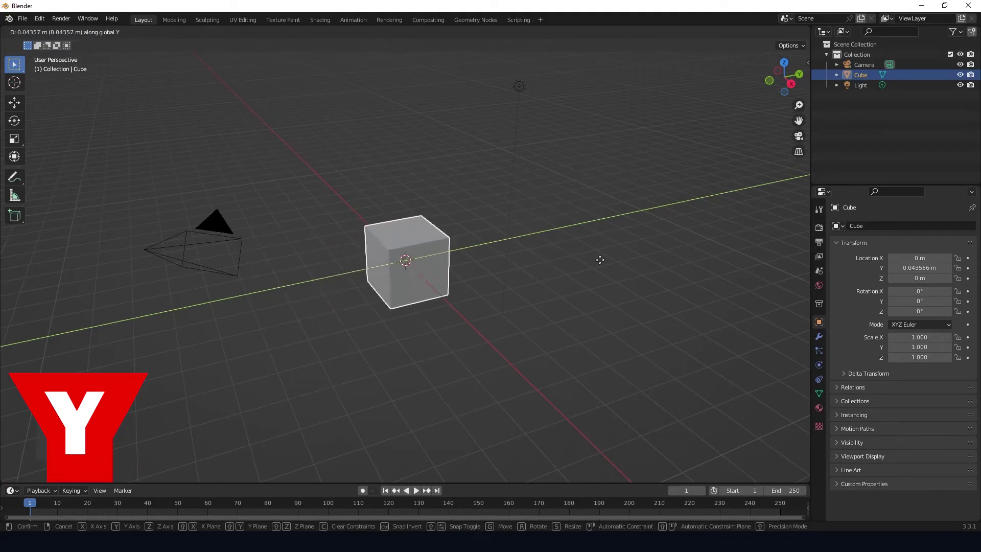
{"action": "key", "text": "z"}
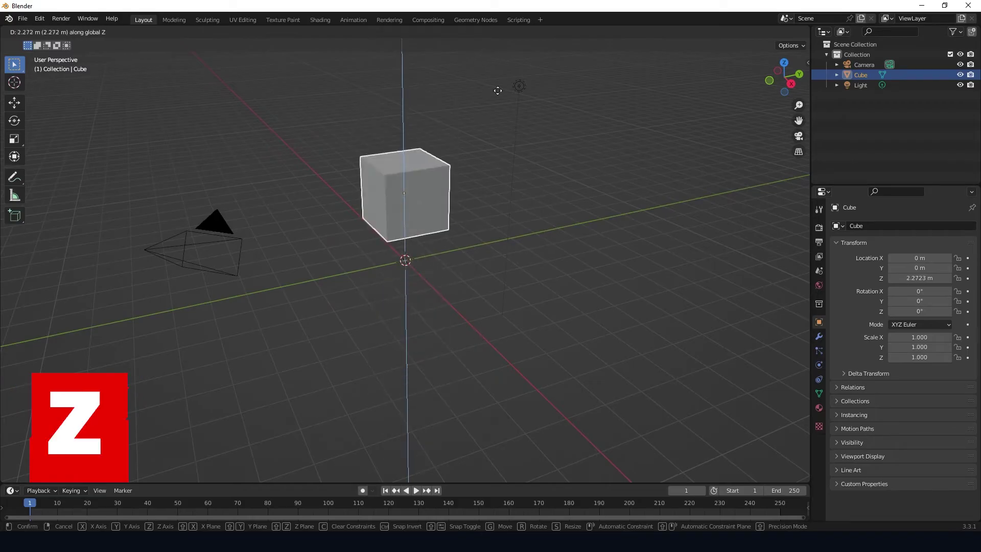
{"action": "key", "text": "Escape"}
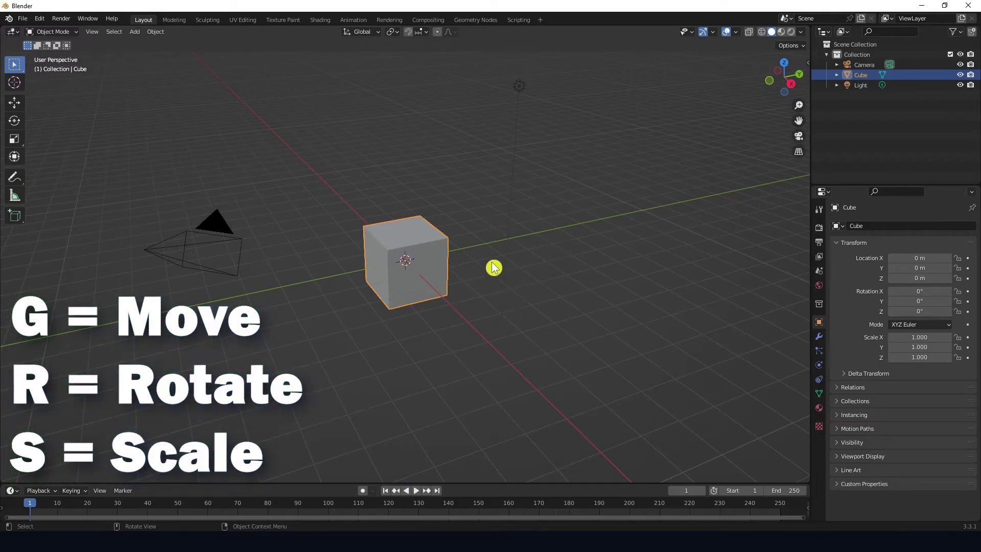
- Try rotating and scaling the default cube freely, cancelling each transform
{"action": "key", "text": "r"}
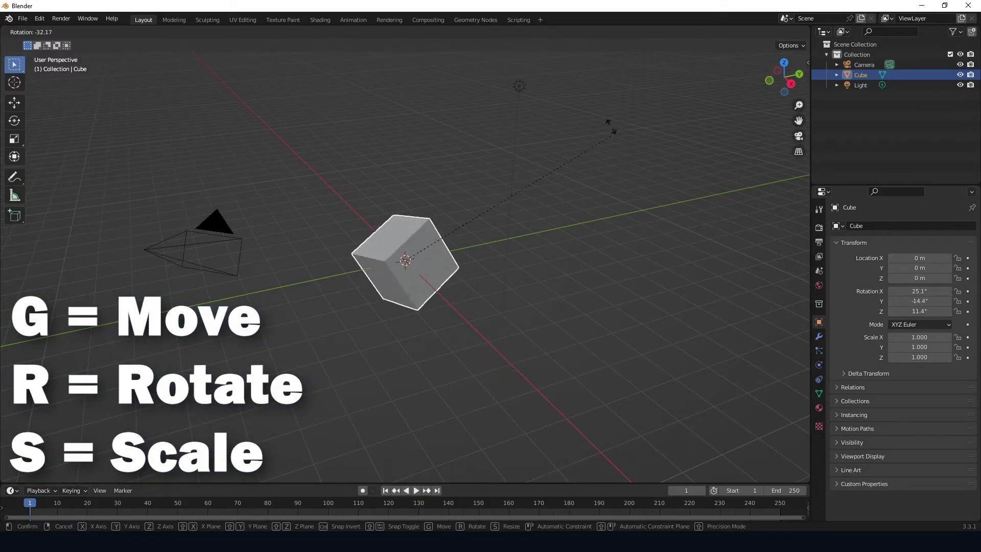
{"action": "key", "text": "Escape"}
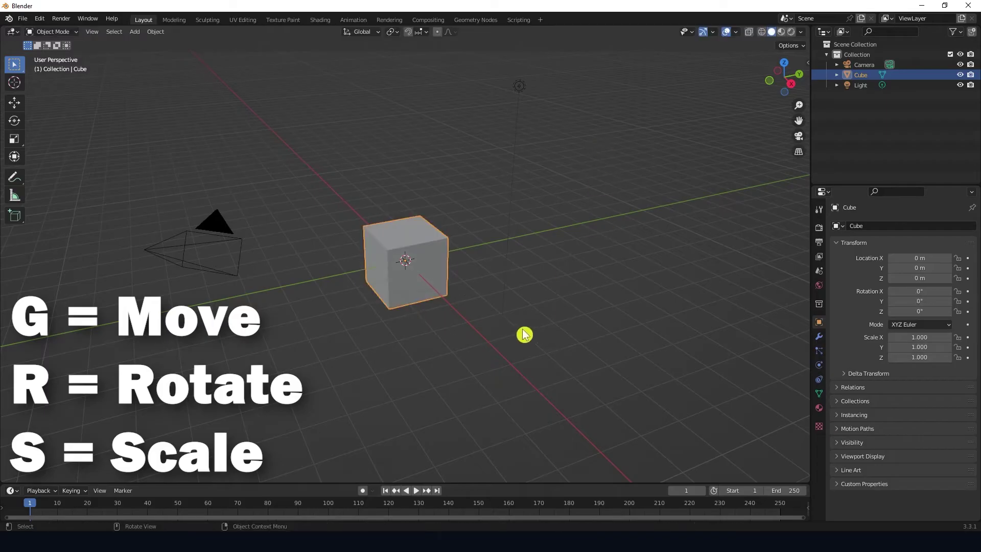
{"action": "key", "text": "s"}
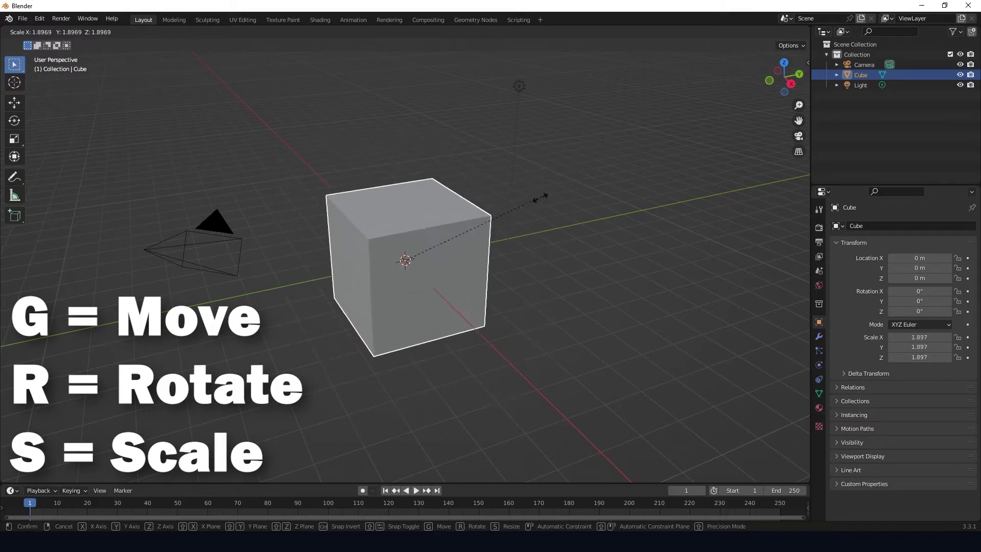
{"action": "key", "text": "Escape"}
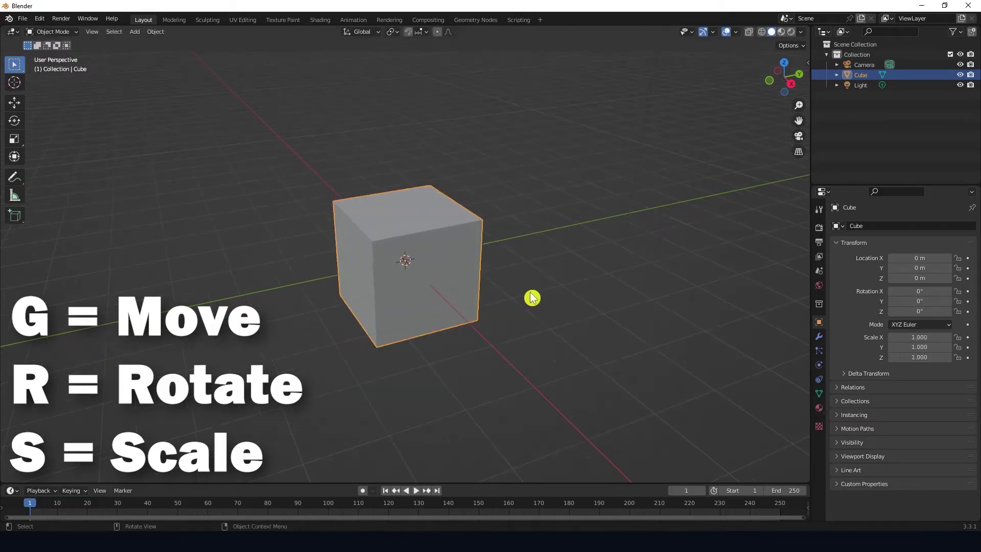
- Preview the cube up close in the Wireframe, Solid and Material Preview viewport shading modes
{"action": "scroll", "coordinate": [532, 295], "scroll_direction": "up", "scroll_amount": 3}
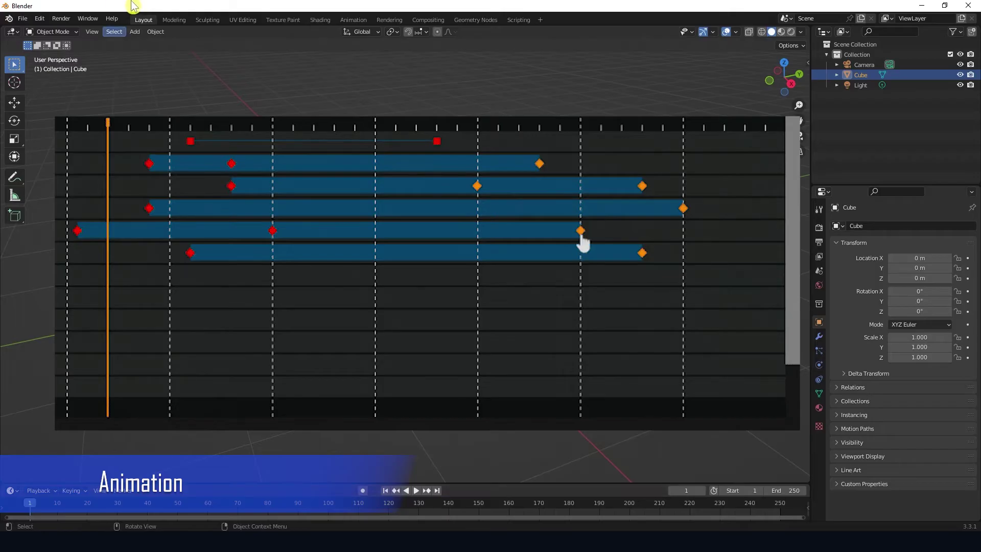
{"action": "left_click", "coordinate": [62, 18]}
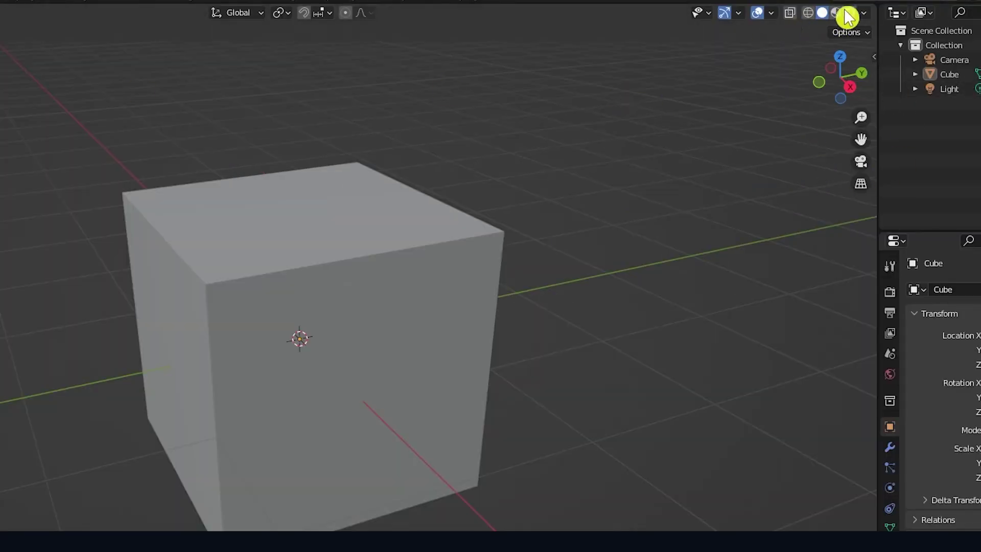
{"action": "left_click", "coordinate": [808, 14]}
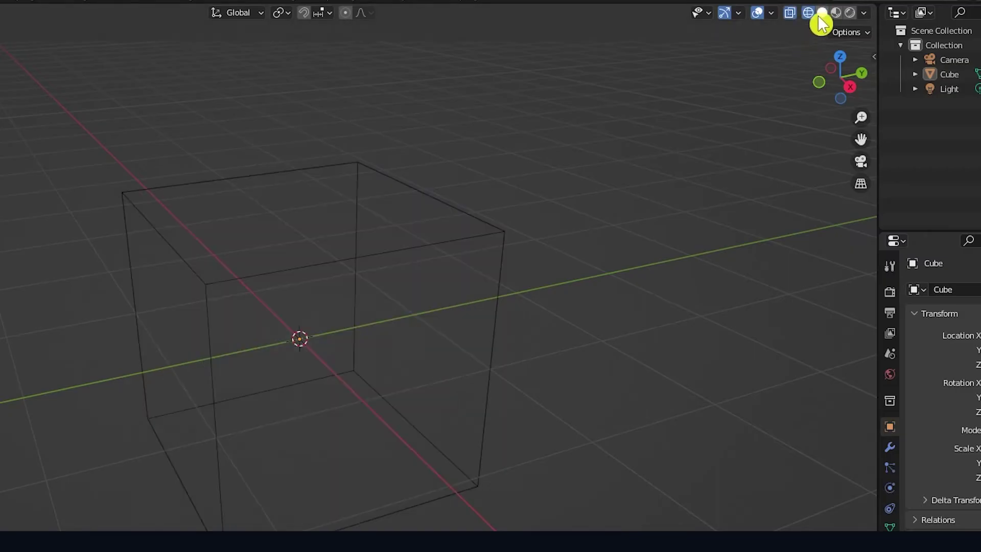
{"action": "left_click", "coordinate": [822, 12]}
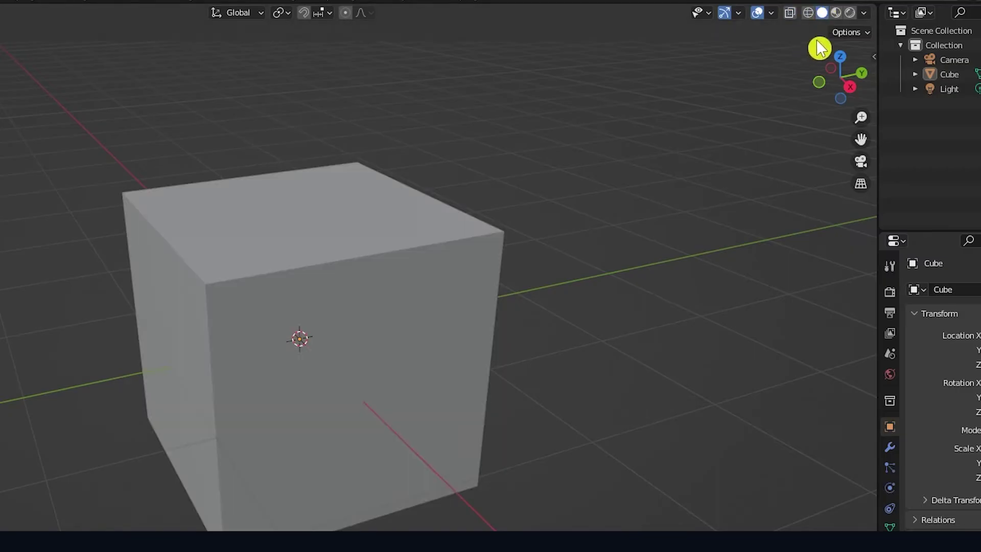
{"action": "left_click", "coordinate": [836, 14]}
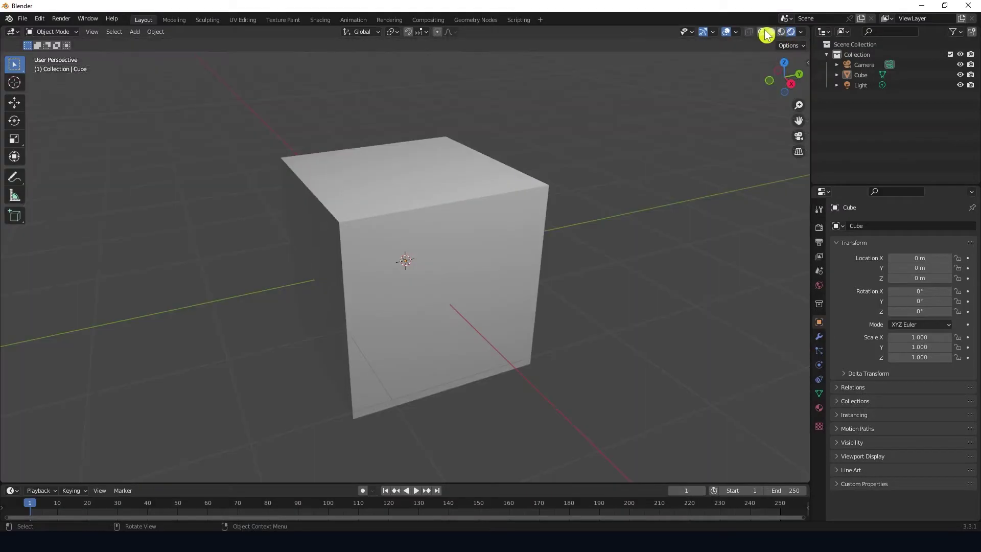
- Show the scene in Wireframe shading, box-select the cube and inspect its edges from several angles
{"action": "left_click", "coordinate": [763, 33]}
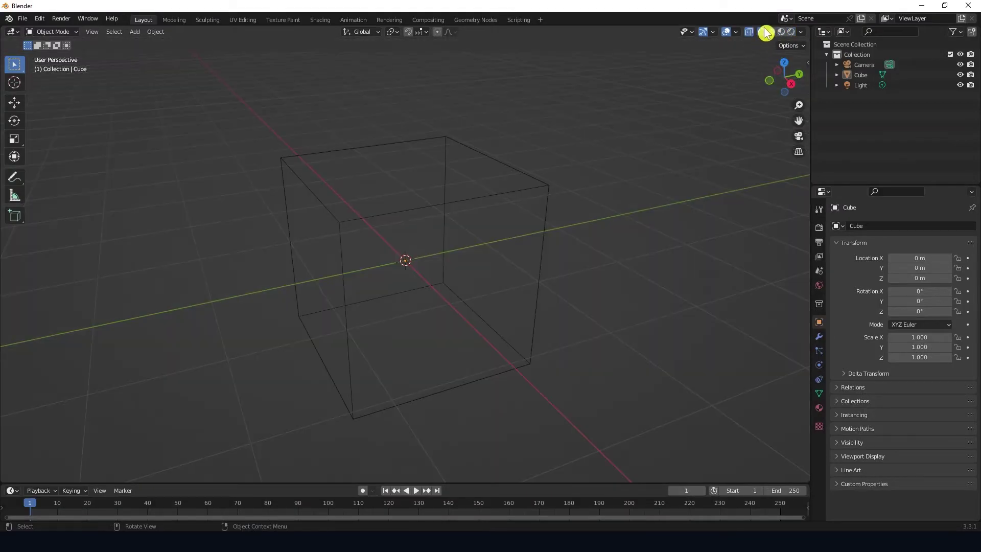
{"action": "middle_click_drag", "start_coordinate": [419, 306], "coordinate": [451, 310]}
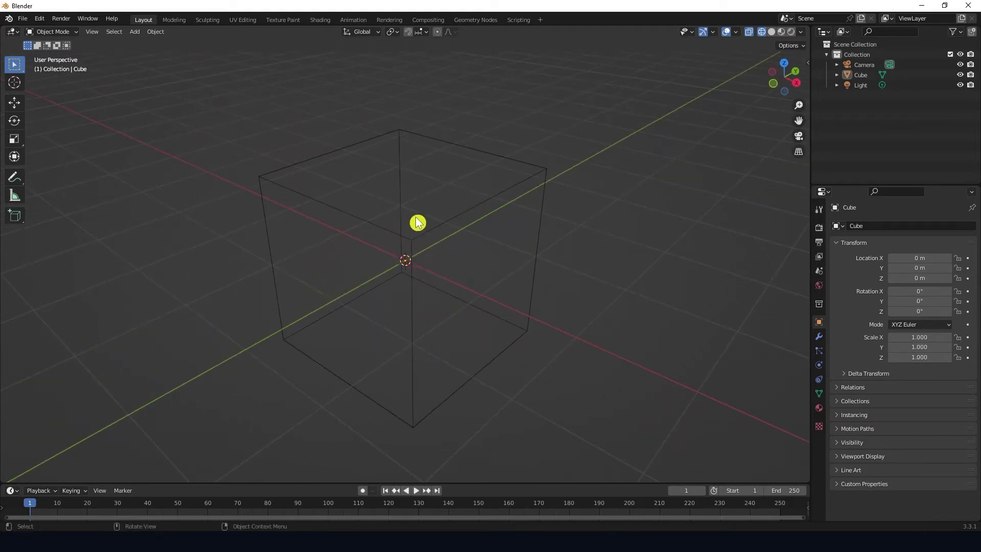
{"action": "left_click_drag", "start_coordinate": [218, 127], "coordinate": [309, 254]}
{"action": "scroll", "coordinate": [328, 284], "scroll_direction": "down", "scroll_amount": 2}
{"action": "middle_click_drag", "start_coordinate": [329, 284], "coordinate": [409, 289]}
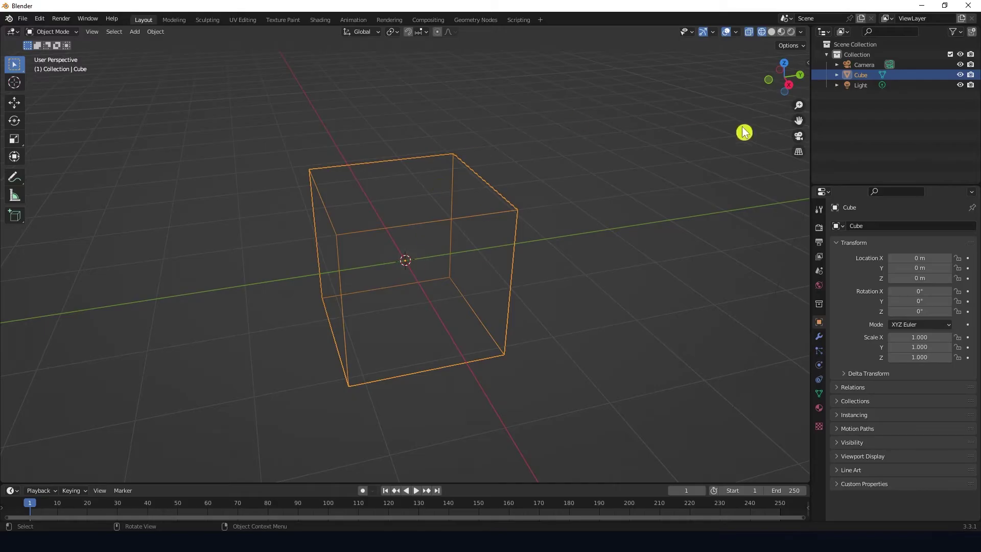
- Compare the cube in Solid and Material Preview shading from several angles
{"action": "left_click", "coordinate": [772, 32]}
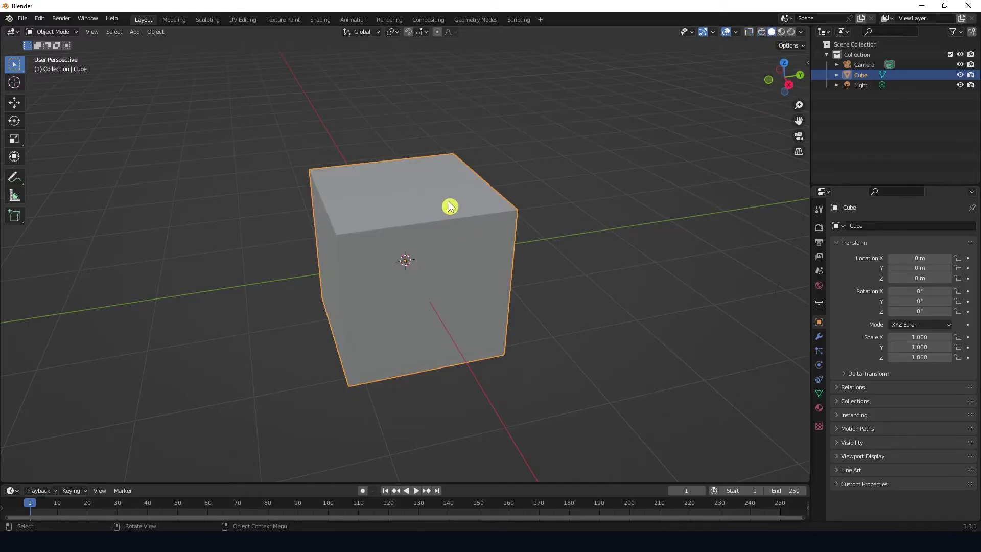
{"action": "middle_click_drag", "start_coordinate": [442, 199], "coordinate": [484, 278]}
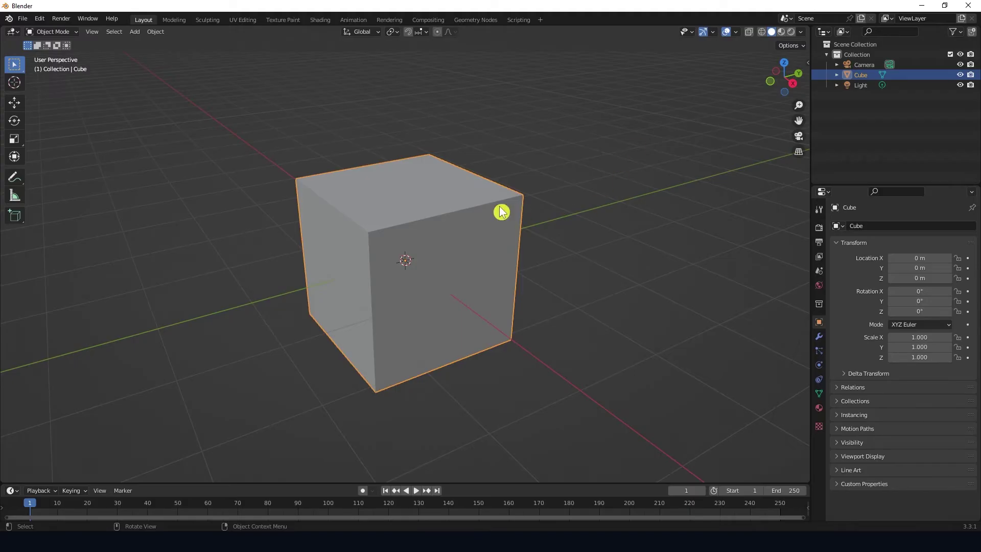
{"action": "left_click", "coordinate": [782, 31]}
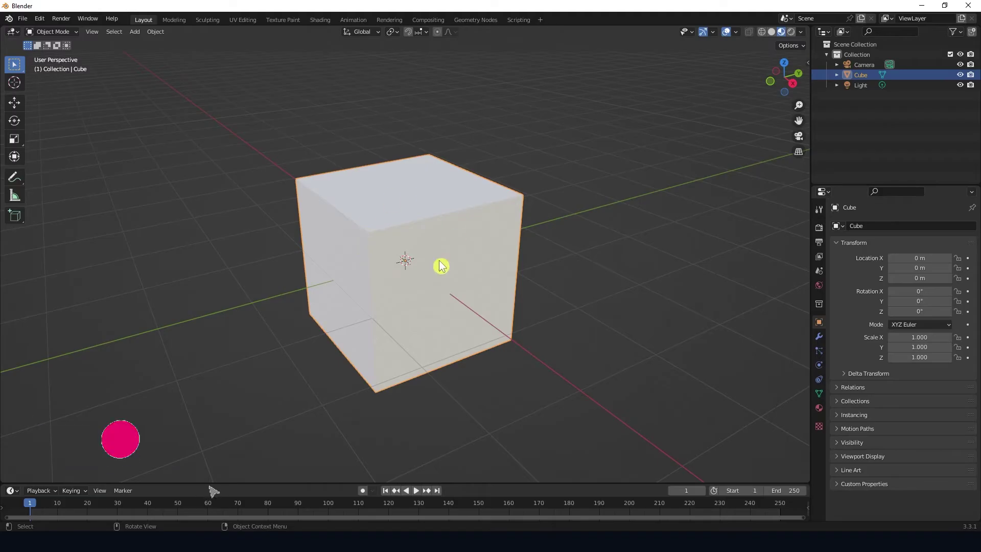
{"action": "left_click", "coordinate": [771, 32]}
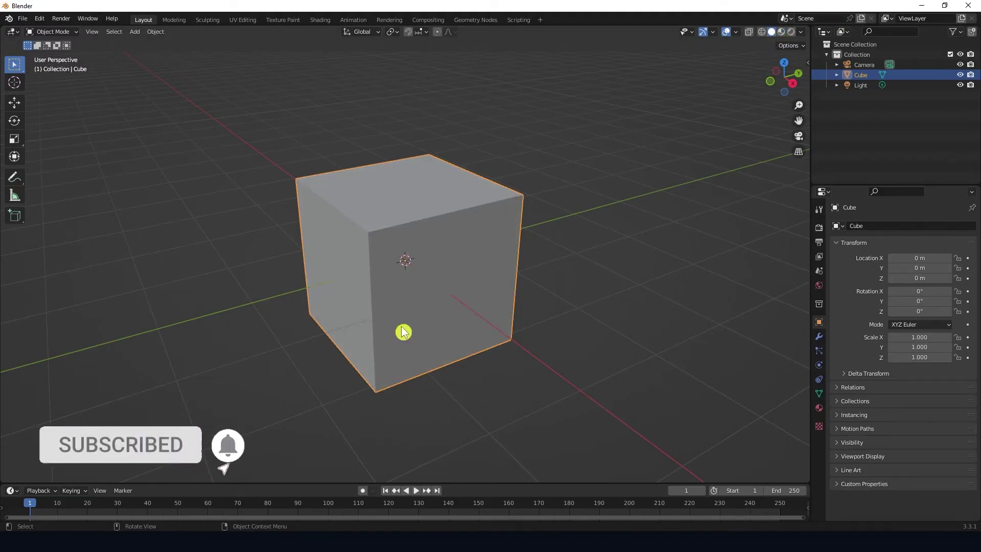
{"action": "middle_click_drag", "start_coordinate": [439, 257], "coordinate": [409, 256]}
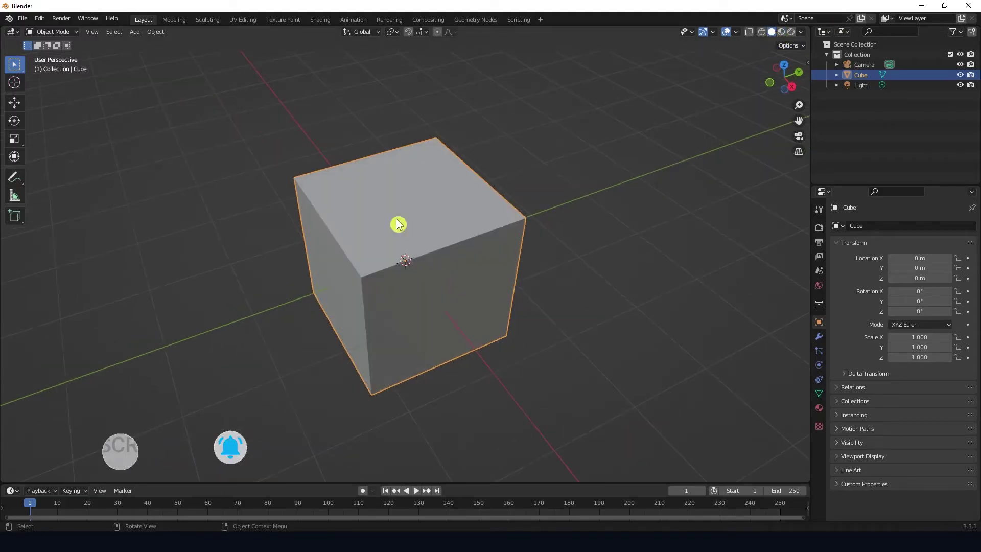
{"action": "left_click", "coordinate": [780, 33]}
{"action": "mouse_move", "coordinate": [467, 305]}
{"action": "middle_mouse_down"}
{"action": "mouse_move", "coordinate": [467, 328]}
{"action": "mouse_move", "coordinate": [464, 289]}
{"action": "mouse_move", "coordinate": [463, 310]}
{"action": "middle_mouse_up"}
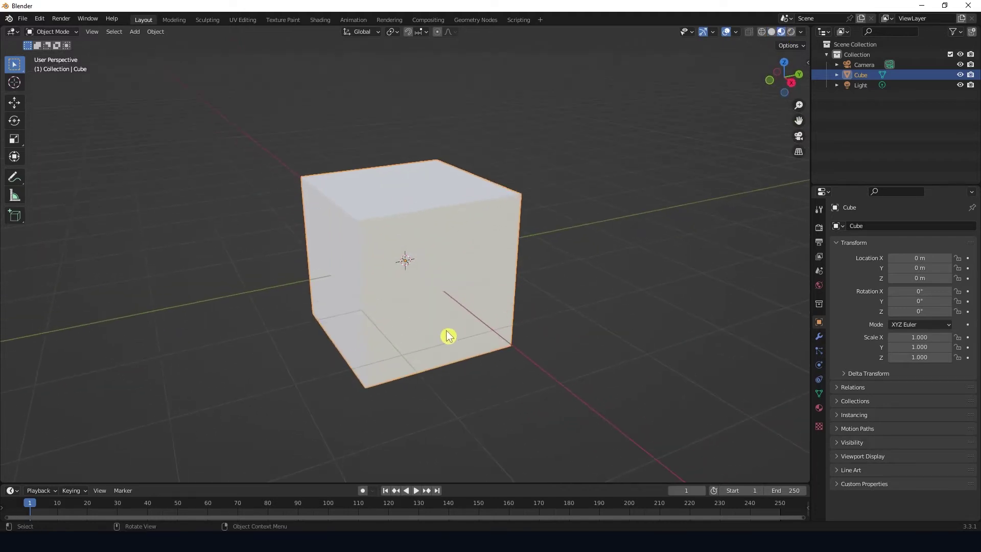
{"action": "scroll", "coordinate": [448, 335], "scroll_direction": "up", "scroll_amount": 2}
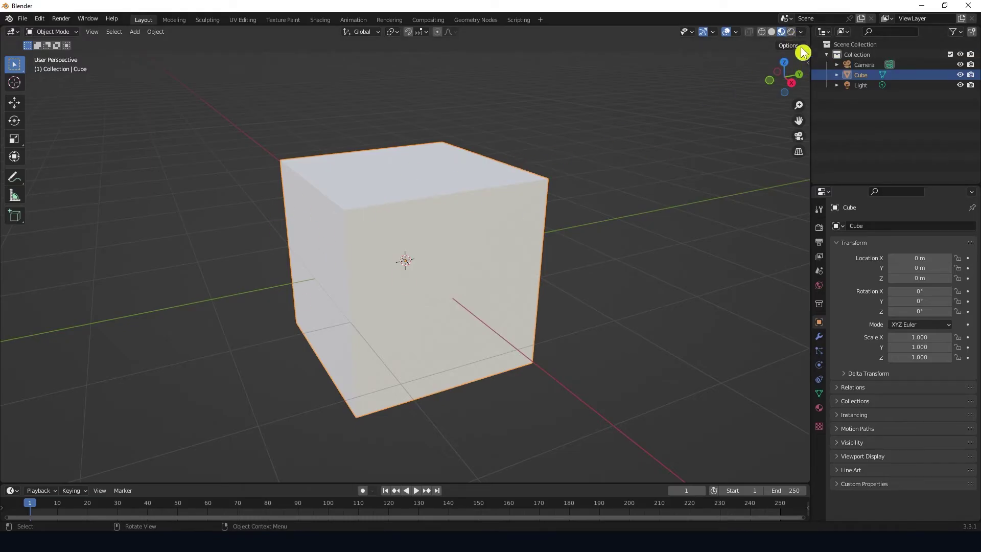
- Set the viewport to Rendered shading and view the lit cube together with the camera and light
{"action": "left_click", "coordinate": [791, 34]}
{"action": "mouse_move", "coordinate": [377, 322]}
{"action": "middle_mouse_down"}
{"action": "mouse_move", "coordinate": [449, 346]}
{"action": "mouse_move", "coordinate": [454, 286]}
{"action": "middle_mouse_up"}
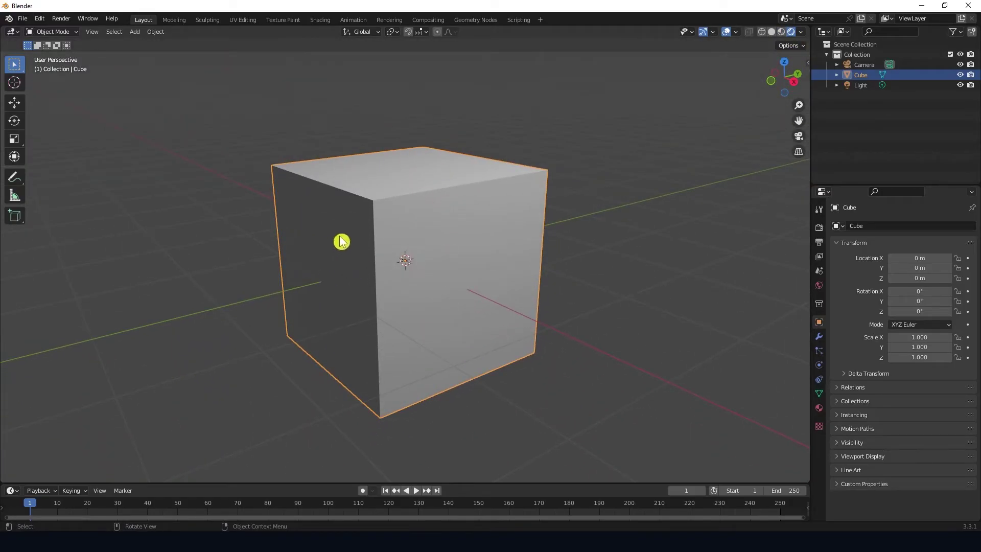
{"action": "scroll", "coordinate": [479, 259], "scroll_direction": "down", "scroll_amount": 5}
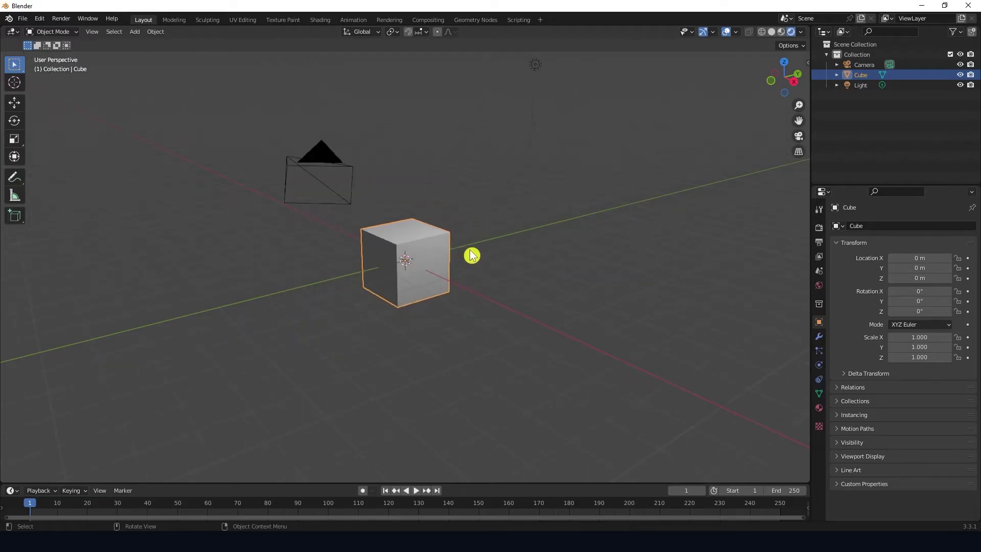
- Try moving the light closer to the cube to see its effect, cancelling the move
{"action": "left_click", "coordinate": [534, 66]}
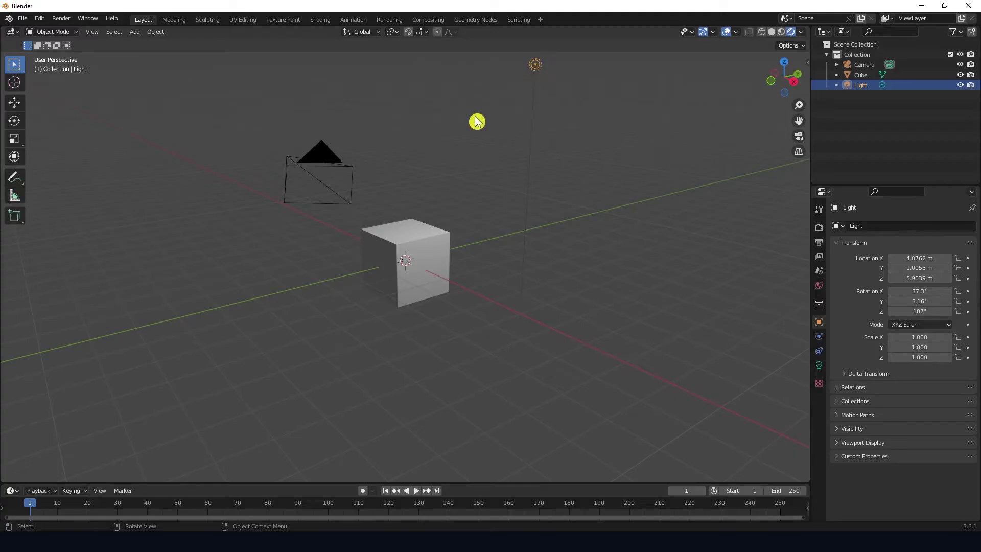
{"action": "key", "text": "g"}
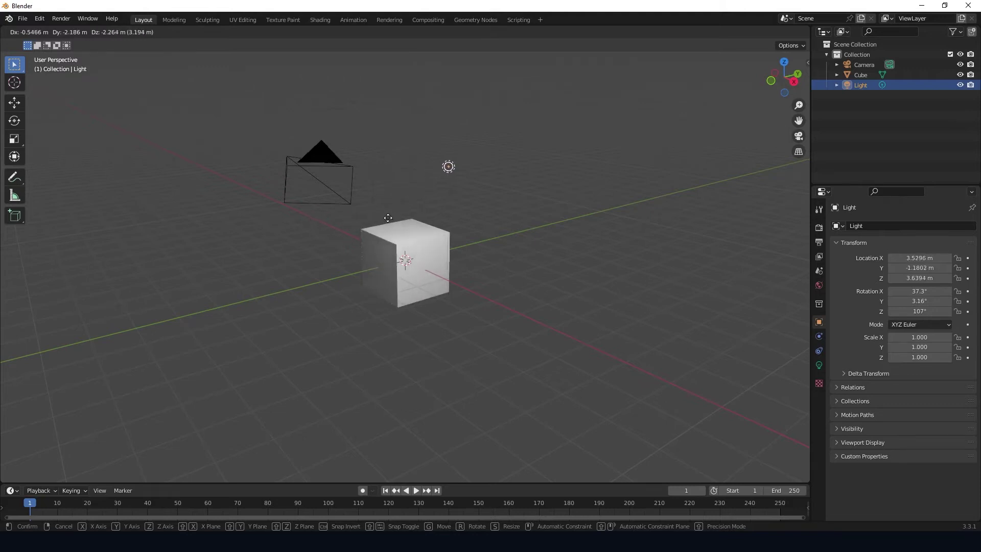
{"action": "right_click", "coordinate": [453, 138]}
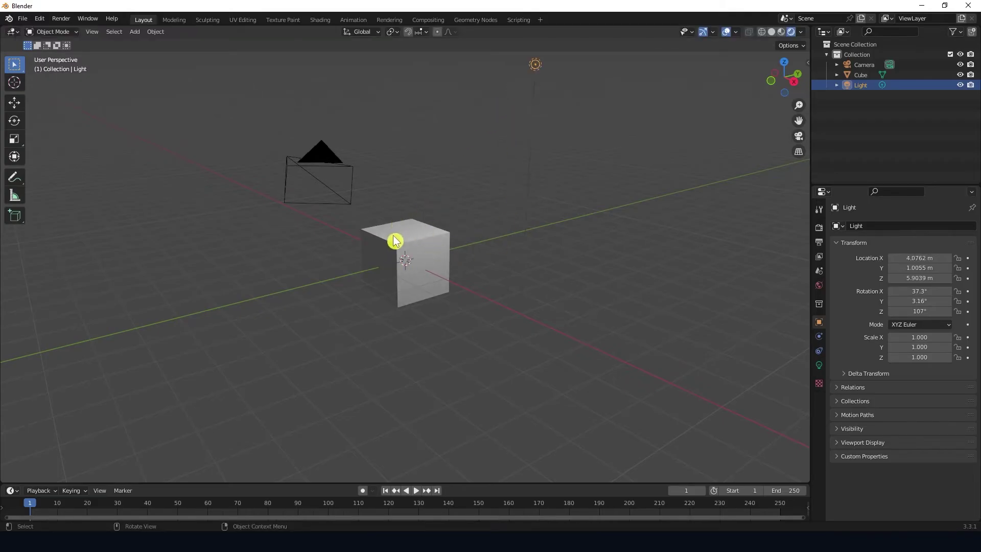
- Select the camera object, then clear the selection
{"action": "left_click", "coordinate": [322, 180]}
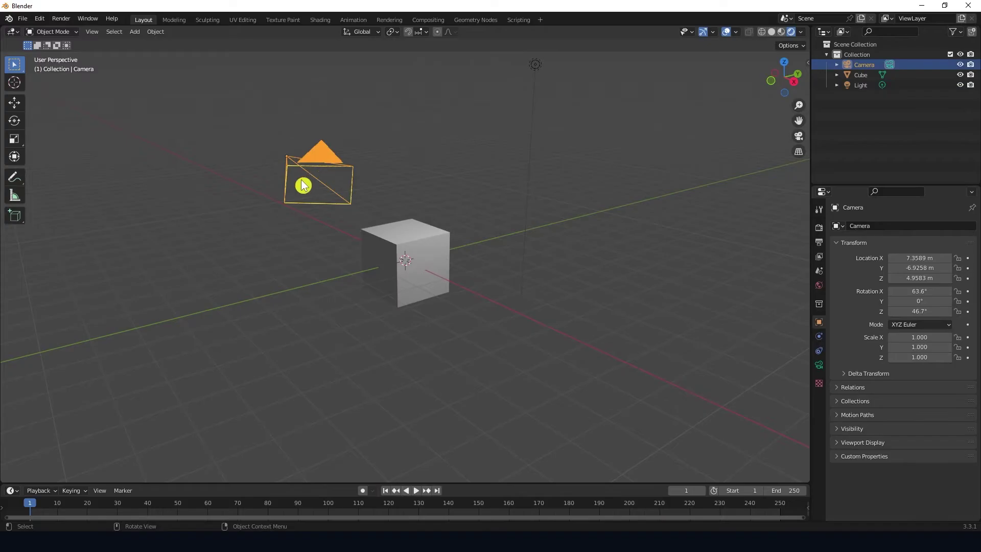
{"action": "left_click", "coordinate": [481, 154]}
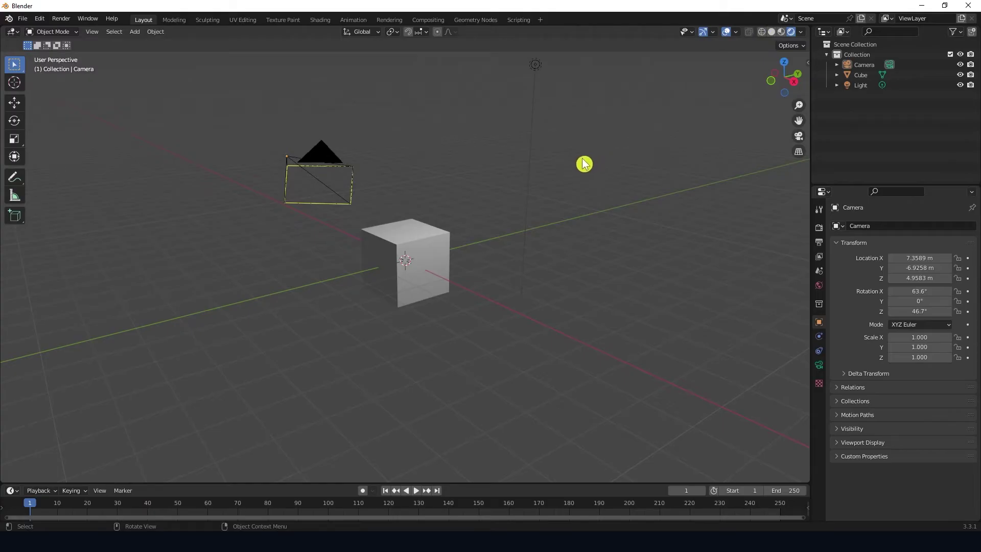
- Reapply Rendered shading to the viewport and switch it over to Solid shading
{"action": "key", "text": "z"}
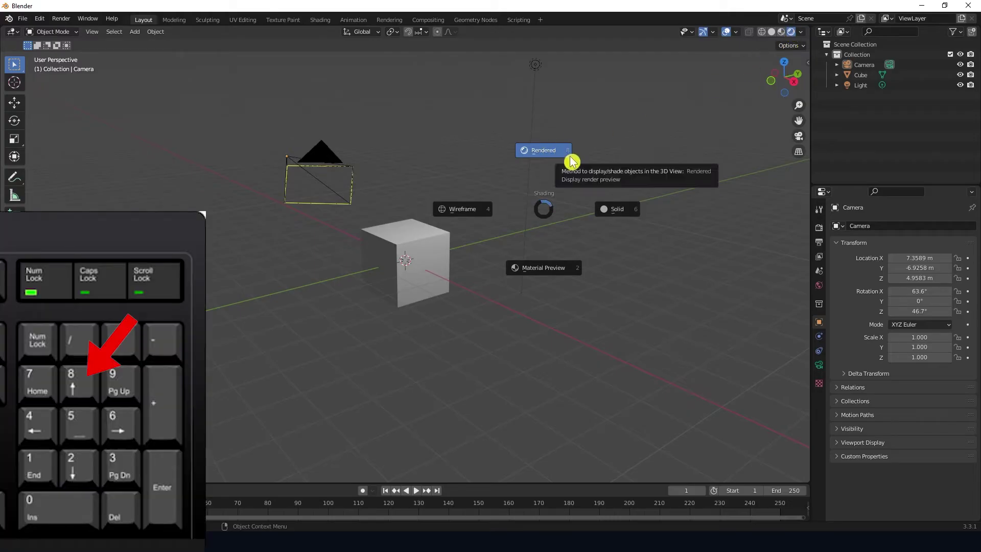
{"action": "key", "text": "KP_8"}
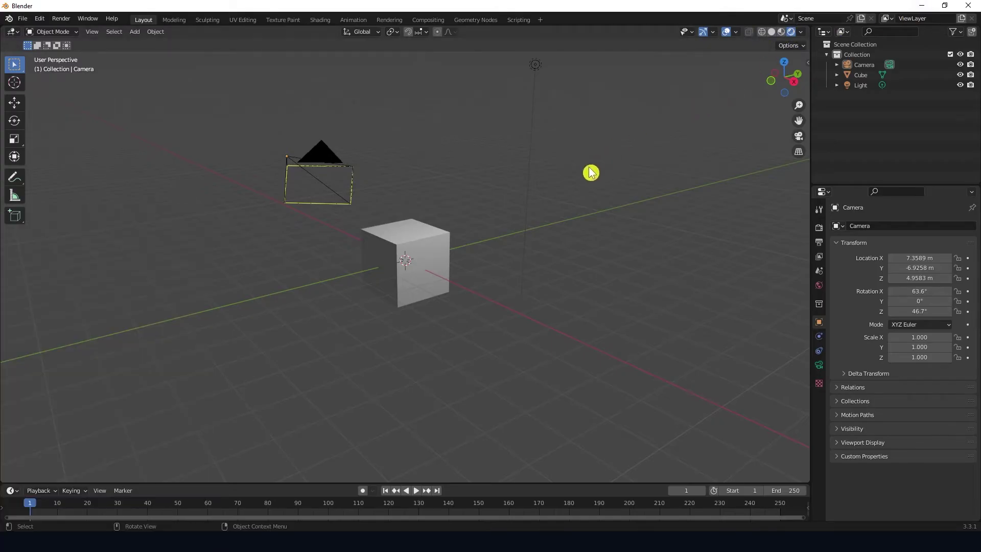
{"action": "key", "text": "z"}
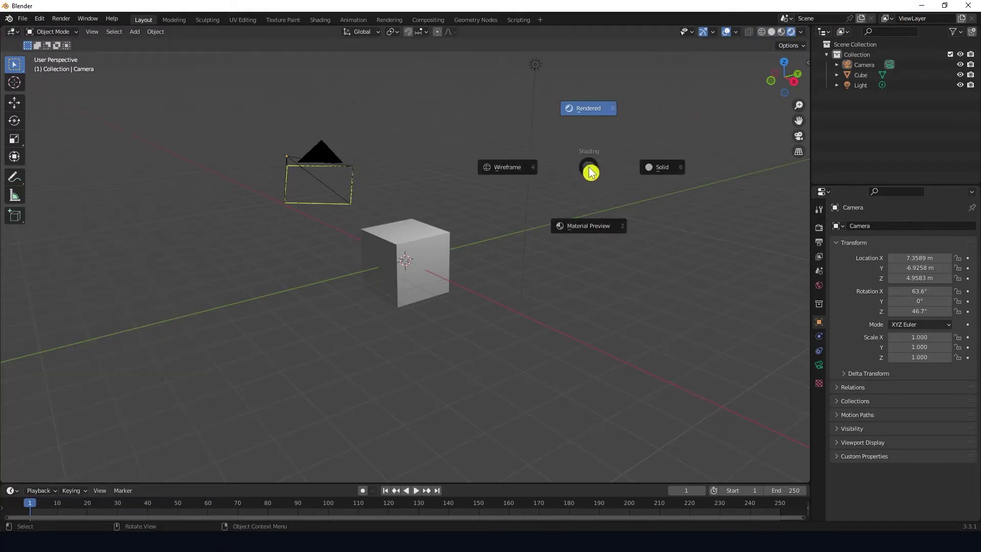
{"action": "left_click", "coordinate": [658, 178]}
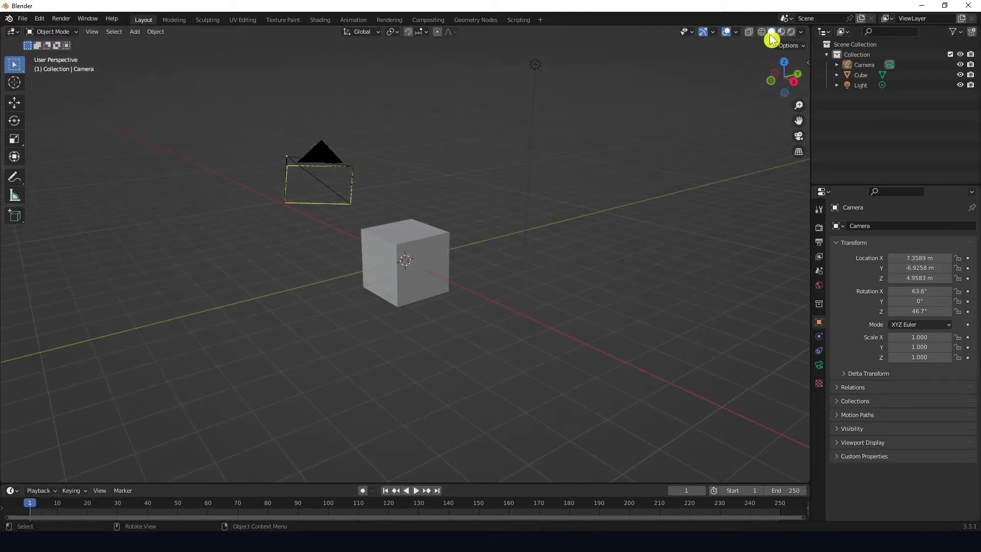
- Inspect the cube up close in Wireframe shading and return the viewport to Solid
{"action": "key", "text": "z"}
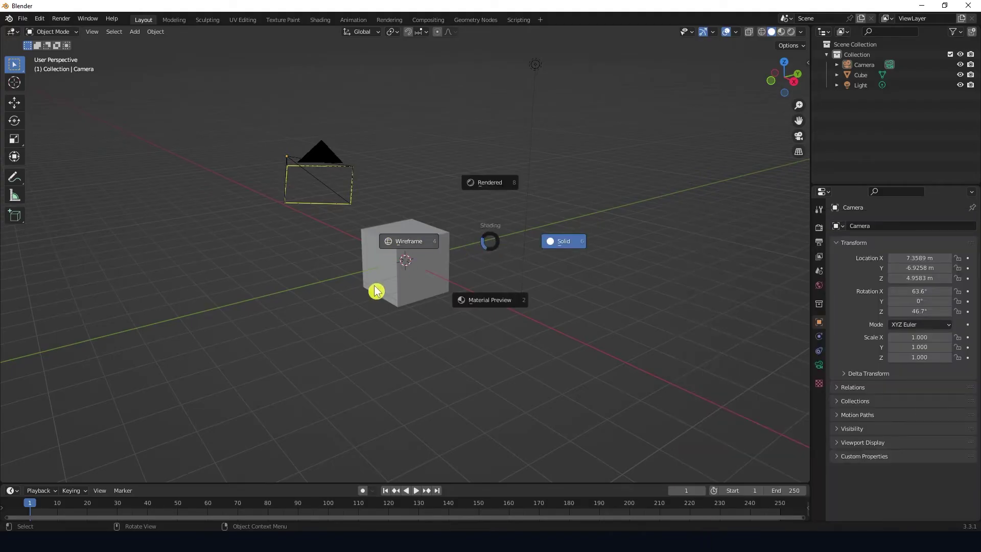
{"action": "key", "text": "KP_4"}
{"action": "scroll", "coordinate": [449, 225], "scroll_direction": "up", "scroll_amount": 5}
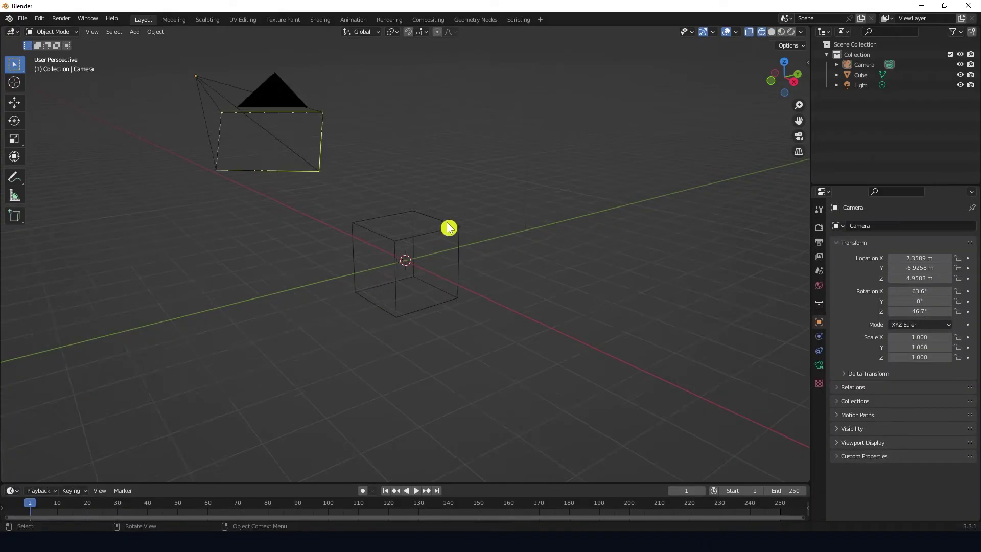
{"action": "key", "text": "z"}
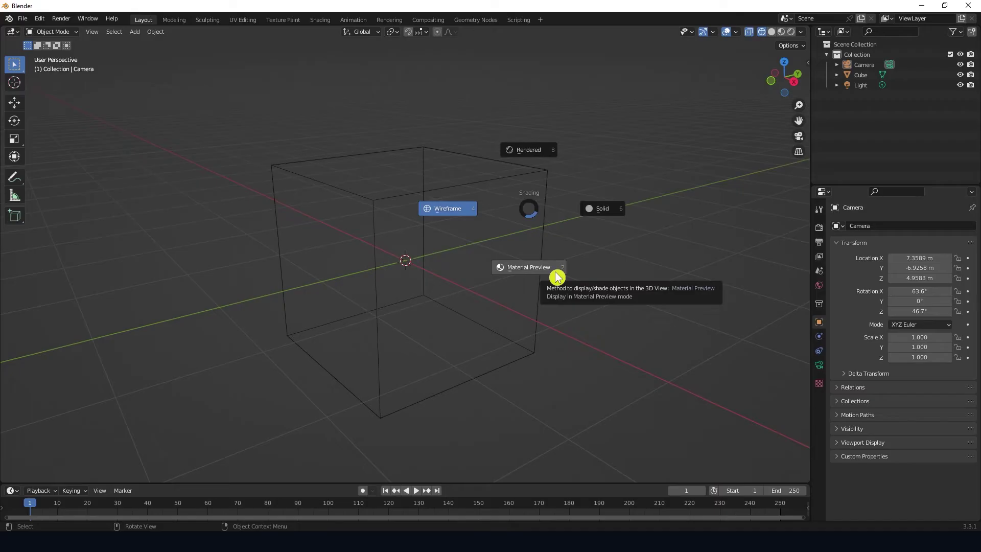
{"action": "left_click", "coordinate": [608, 214]}
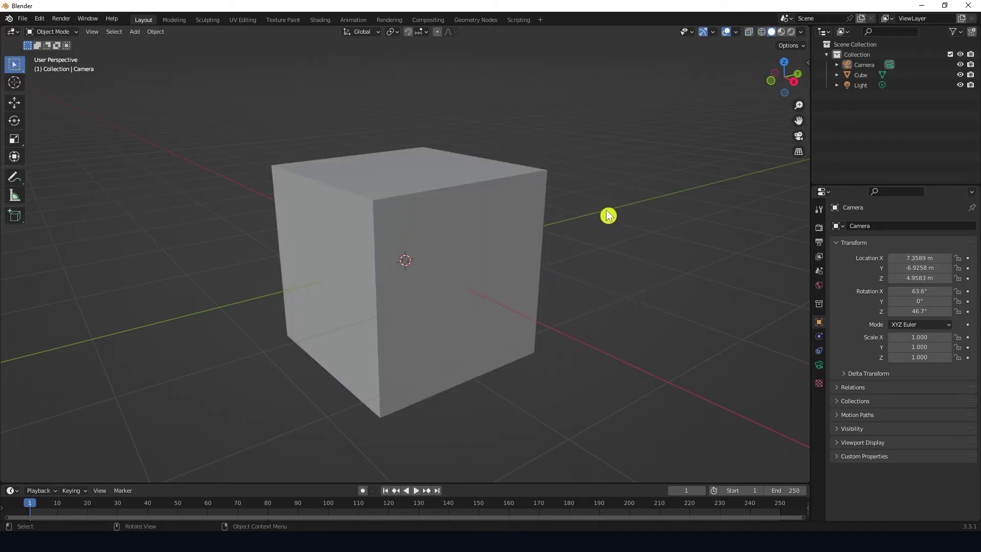
- Duplicate the cube and place the copy beside it at about X 2.5 m, Y 3.68 m, Z 0.19 m
{"action": "scroll", "coordinate": [492, 209], "scroll_direction": "down", "scroll_amount": 1}
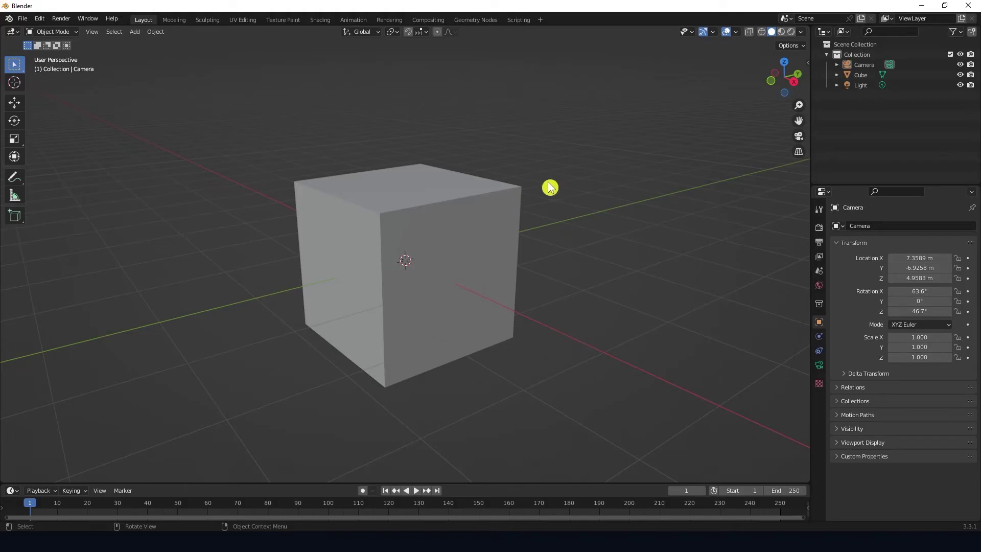
{"action": "scroll", "coordinate": [550, 188], "scroll_direction": "down", "scroll_amount": 7}
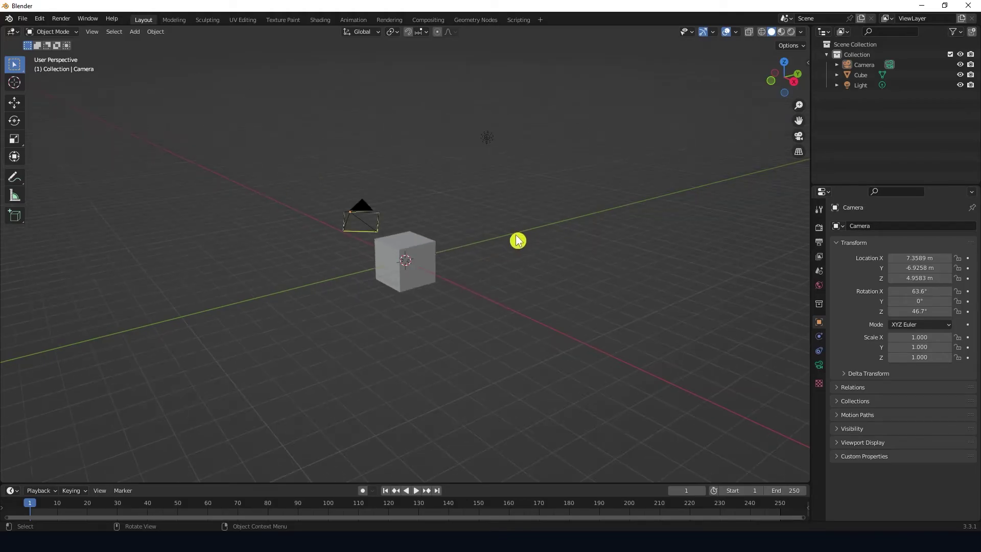
{"action": "left_click", "coordinate": [425, 246]}
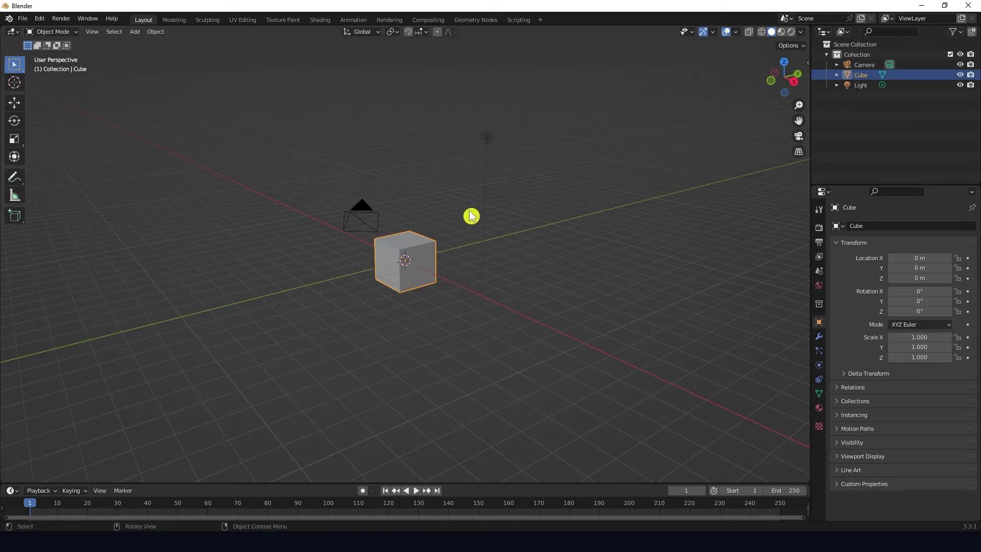
{"action": "key", "text": "shift"}
{"action": "key", "text": "shift+d"}
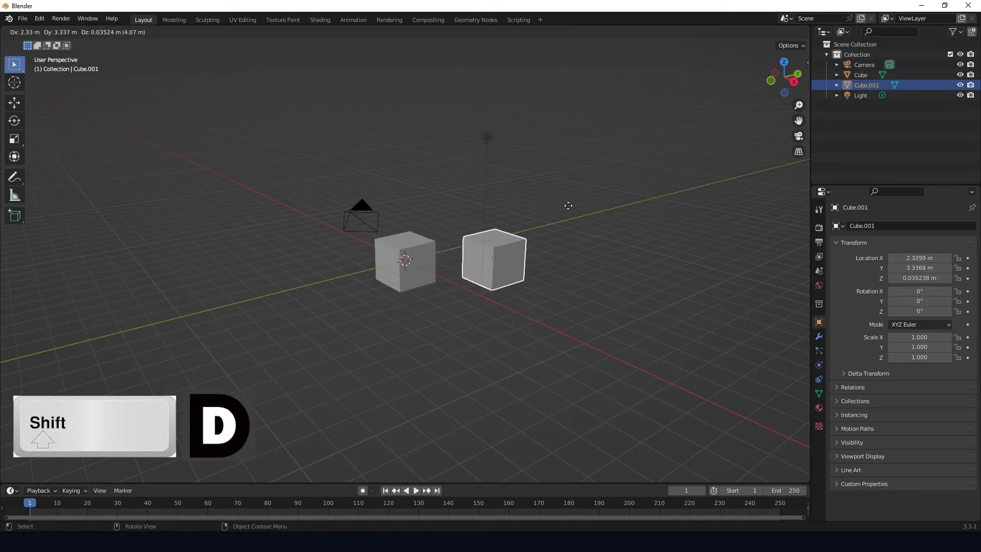
{"action": "left_click", "coordinate": [566, 208]}
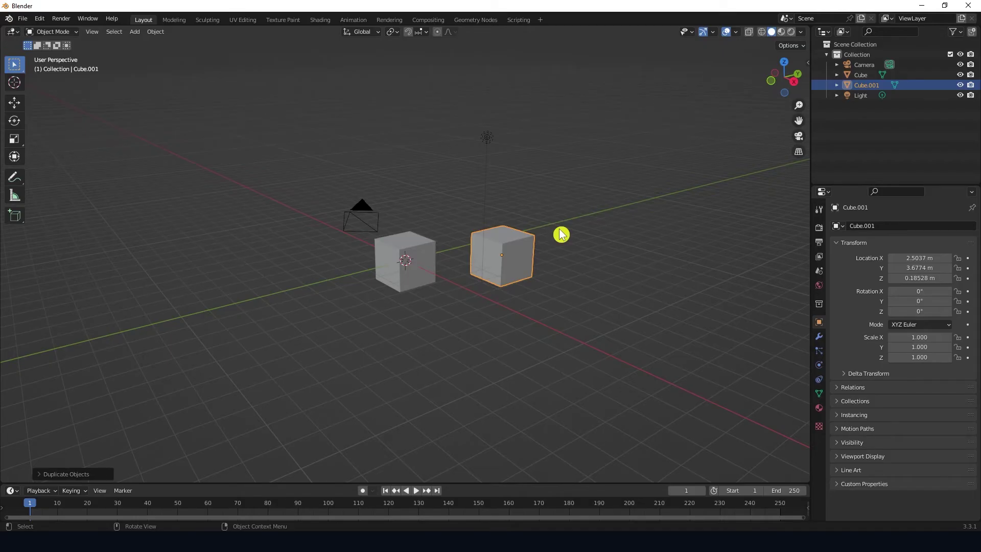
- Repeat the last duplication four more times to extend the row of evenly spaced cubes
{"action": "key", "text": "shift+r"}
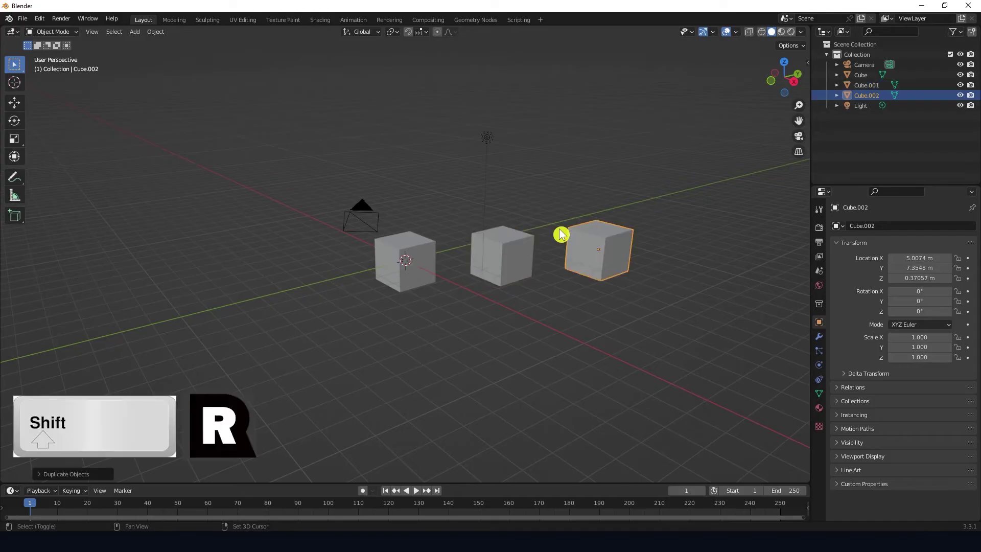
{"action": "key", "text": "shift+r"}
{"action": "key", "text": "shift+r"}
{"action": "key", "text": "shift+r"}
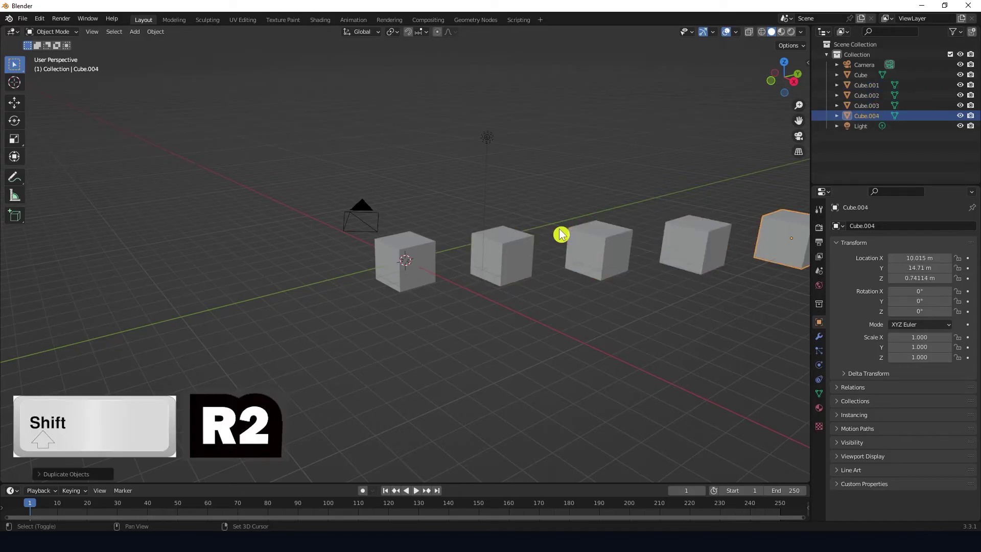
{"action": "scroll", "coordinate": [560, 234], "scroll_direction": "down", "scroll_amount": 3}
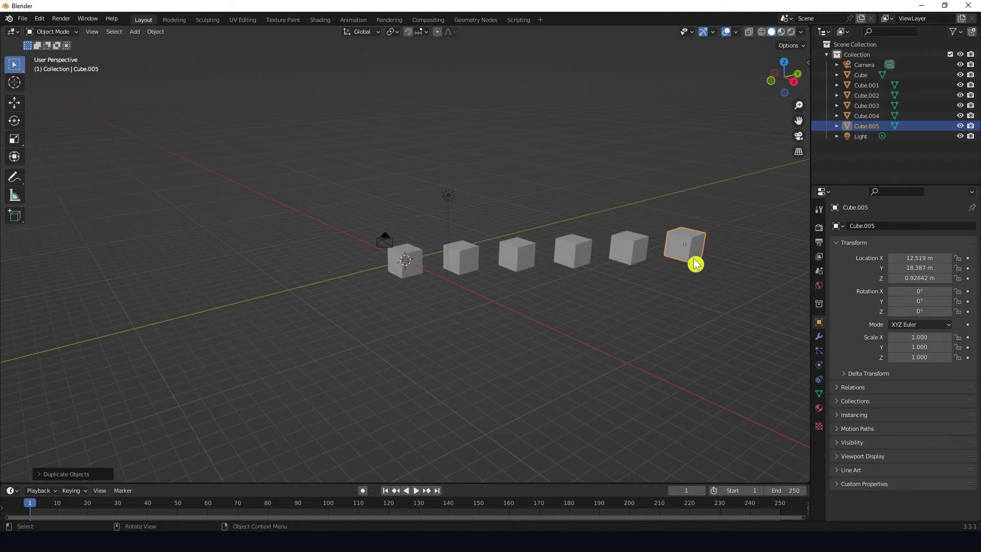
- Delete the five duplicated cubes together, keeping only the original cube at the origin
{"action": "left_click", "coordinate": [680, 286]}
{"action": "left_click_drag", "start_coordinate": [457, 212], "coordinate": [696, 271]}
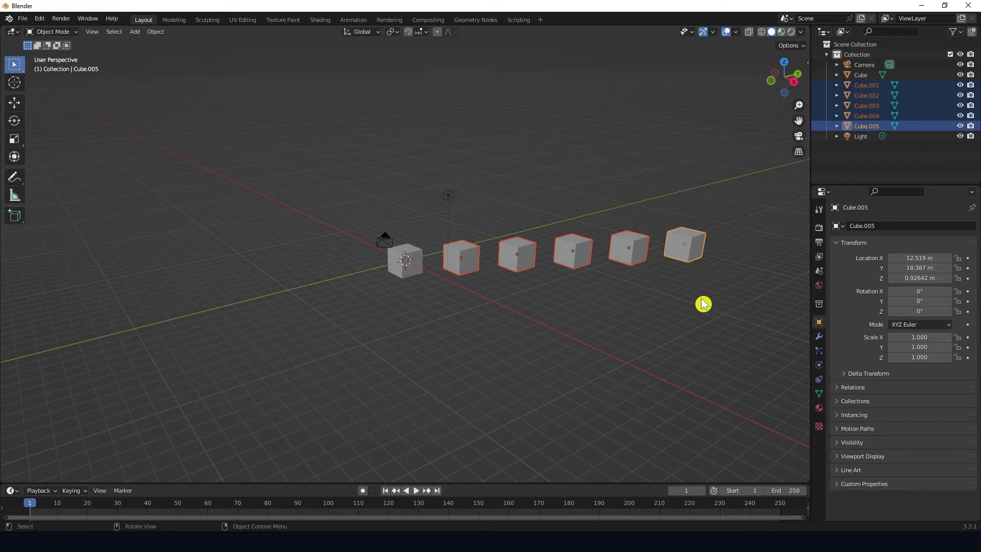
{"action": "key", "text": "Delete"}
{"action": "scroll", "coordinate": [428, 240], "scroll_direction": "up", "scroll_amount": 8}
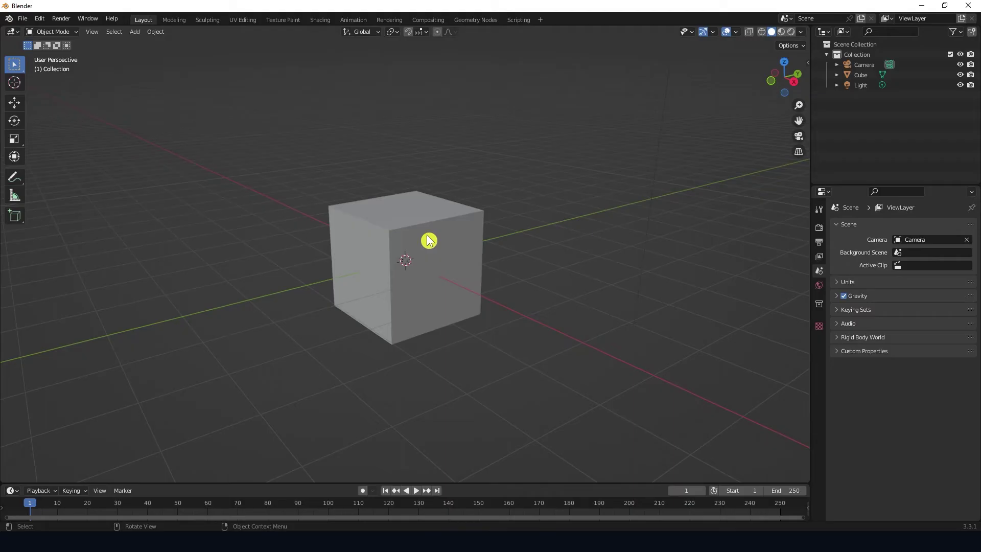
- Delete the original cube and add a Monkey mesh at the origin in its place
{"action": "left_click", "coordinate": [428, 241]}
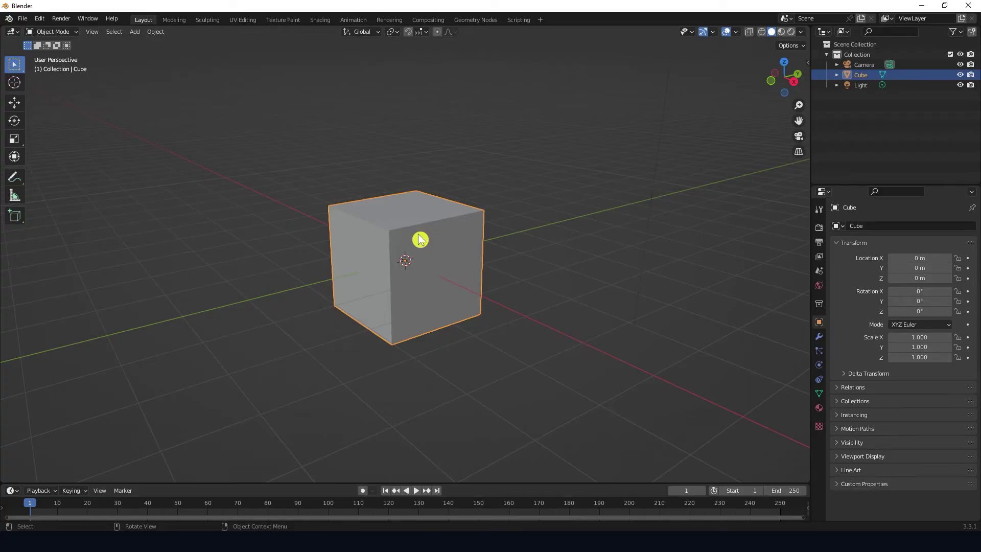
{"action": "key", "text": "shift+a"}
{"action": "key", "text": "Escape"}
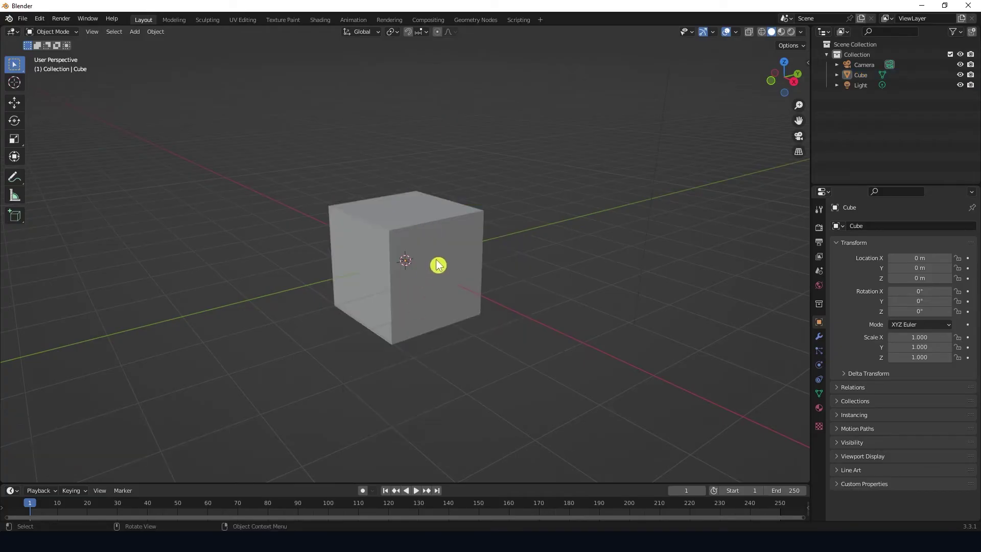
{"action": "key", "text": "Delete"}
{"action": "key", "text": "shift+a"}
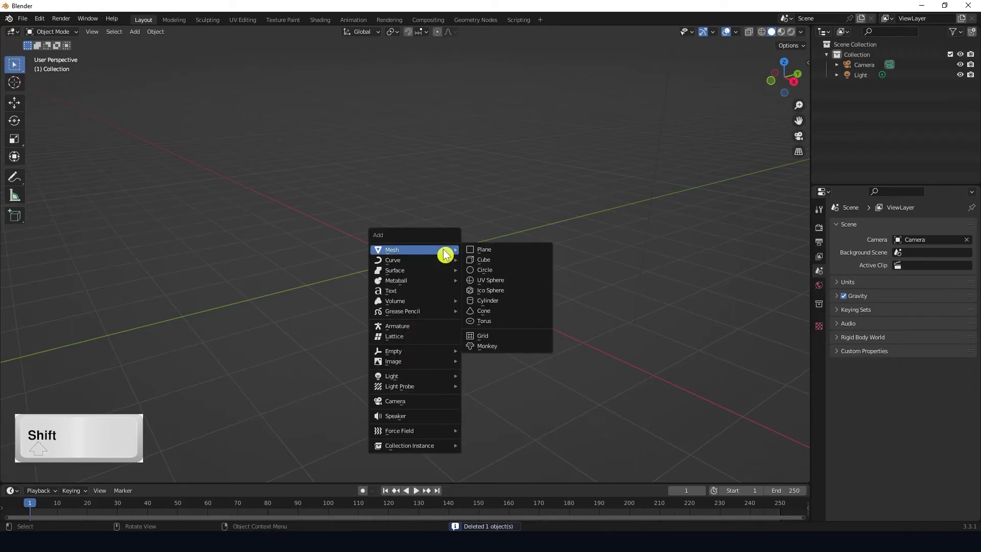
{"action": "left_click", "coordinate": [505, 347]}
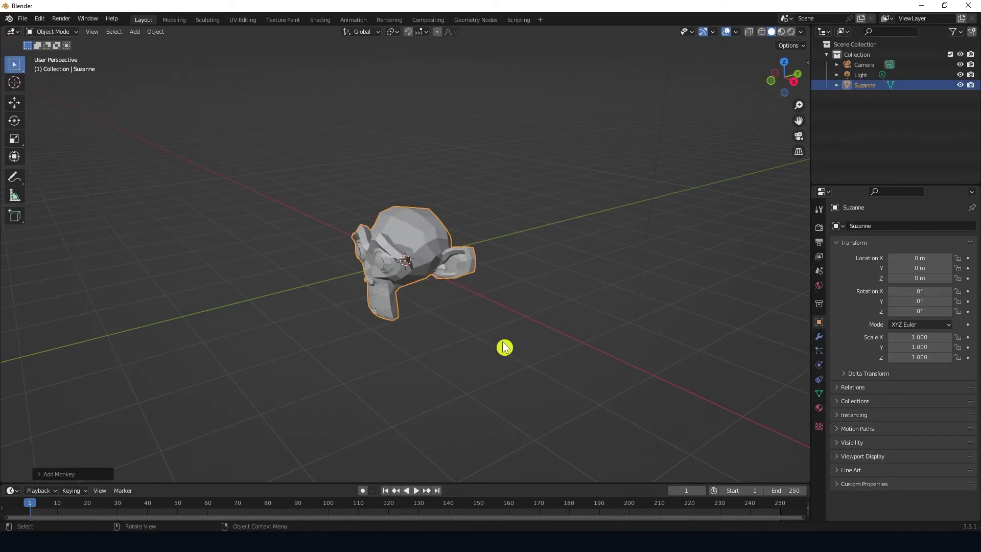
- Move the monkey head up along the Z axis by about 1.04 m
{"action": "middle_click_drag", "start_coordinate": [458, 351], "coordinate": [501, 348]}
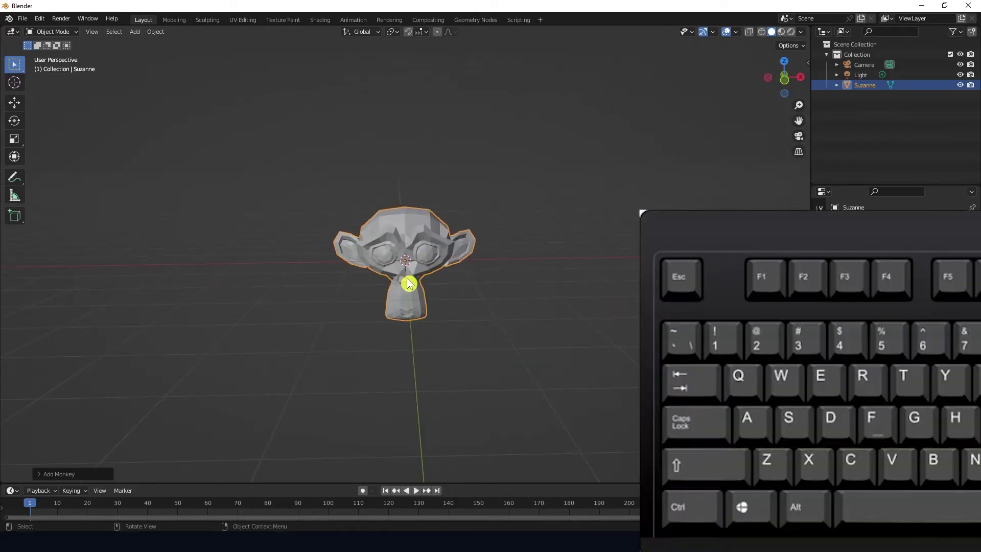
{"action": "key", "text": "g"}
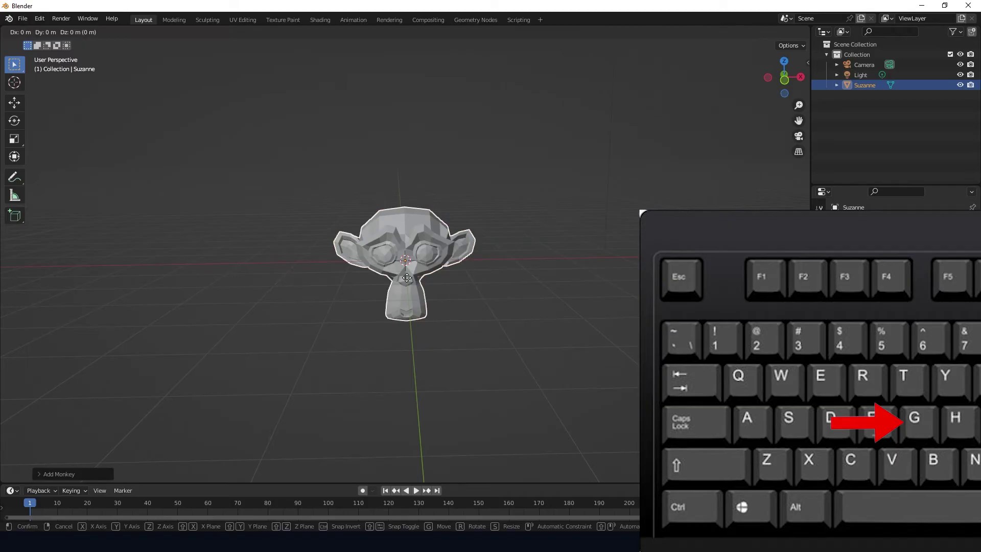
{"action": "key", "text": "z"}
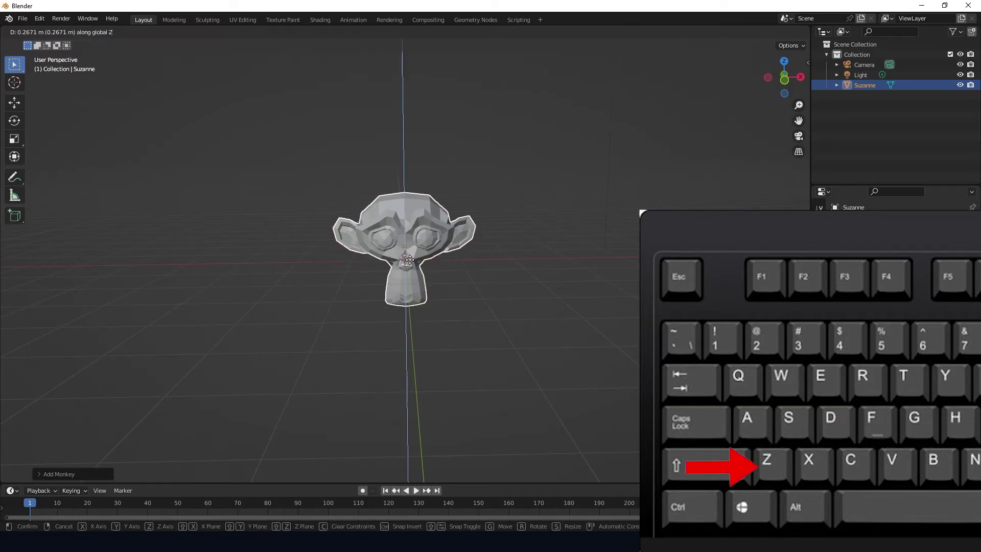
{"action": "left_click", "coordinate": [416, 221]}
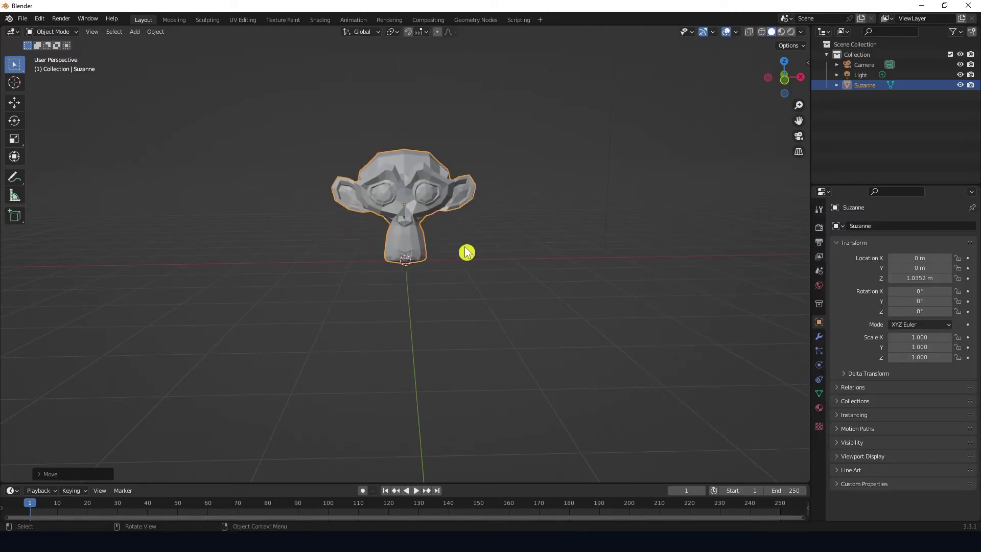
- Select the existing camera near the monkey head and clear the selection again
{"action": "scroll", "coordinate": [466, 252], "scroll_direction": "down", "scroll_amount": 6}
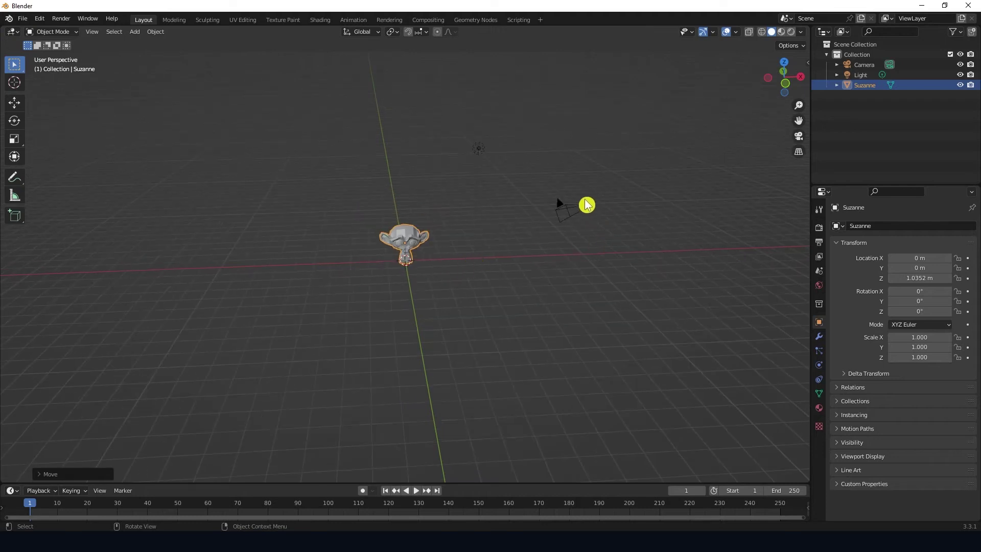
{"action": "left_click", "coordinate": [573, 208]}
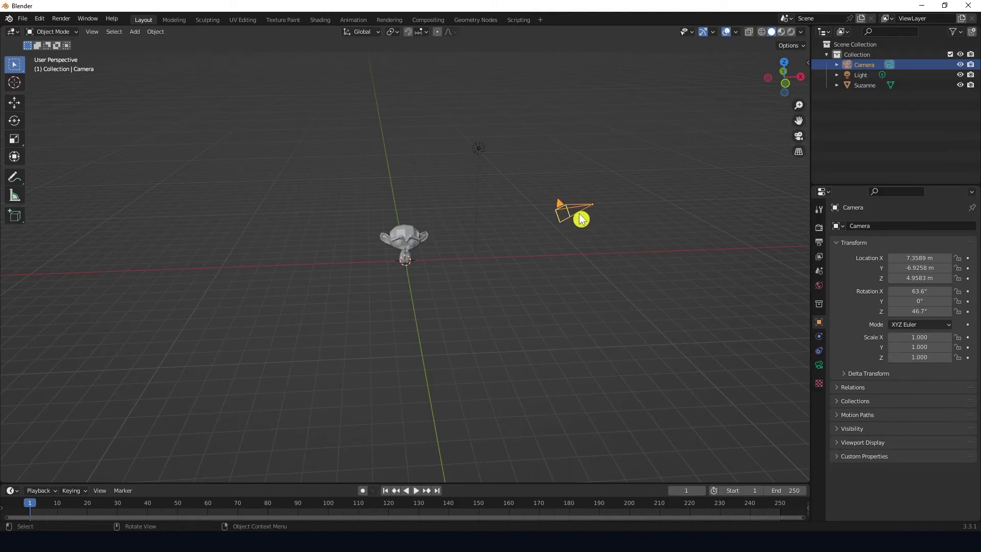
{"action": "left_click", "coordinate": [554, 236]}
{"action": "scroll", "coordinate": [587, 215], "scroll_direction": "up", "scroll_amount": 2}
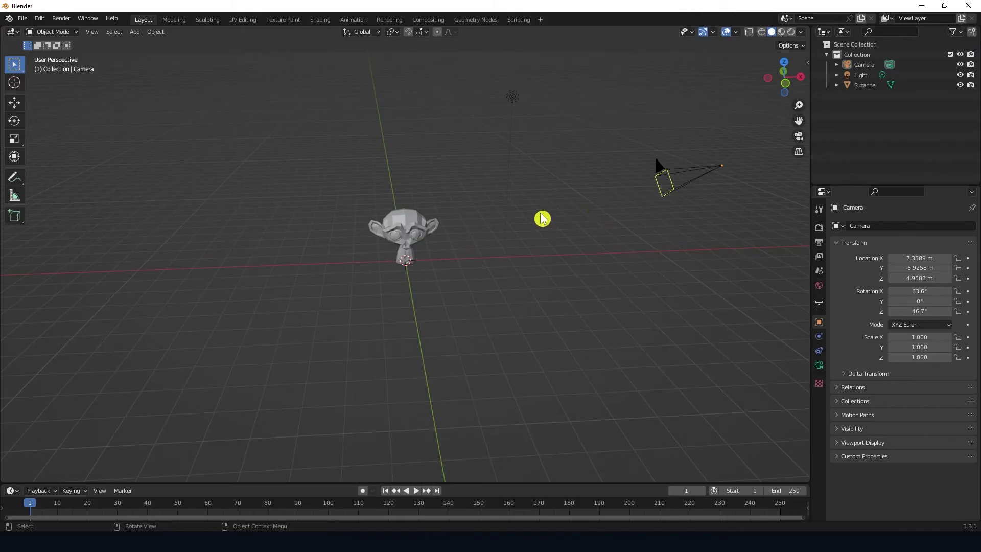
- Add a second camera and move it to about X -5.08 m, Y -6.91 m, Z 4.98 m
{"action": "key", "text": "shift+a"}
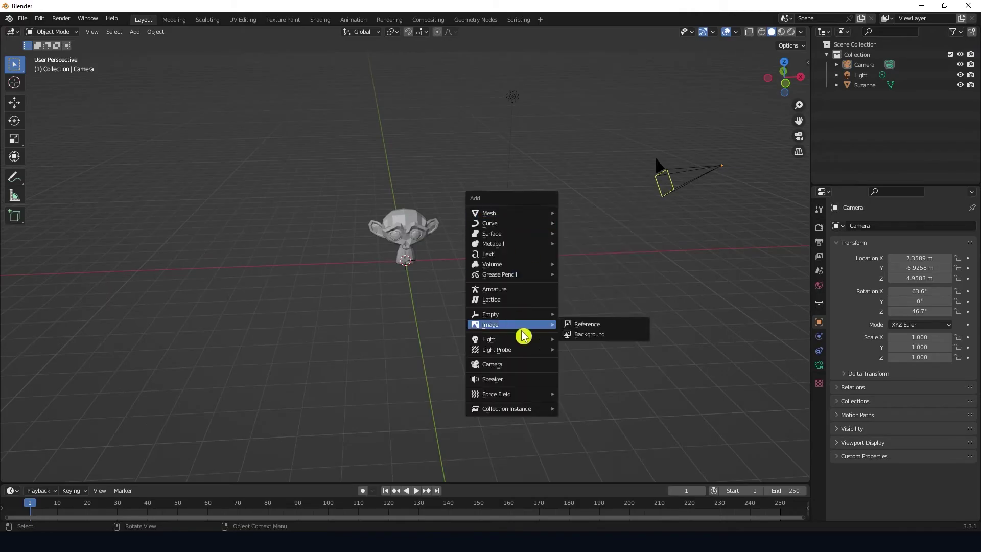
{"action": "left_click", "coordinate": [504, 365]}
{"action": "scroll", "coordinate": [506, 367], "scroll_direction": "down", "scroll_amount": 4}
{"action": "middle_click_drag", "start_coordinate": [440, 319], "coordinate": [381, 320]}
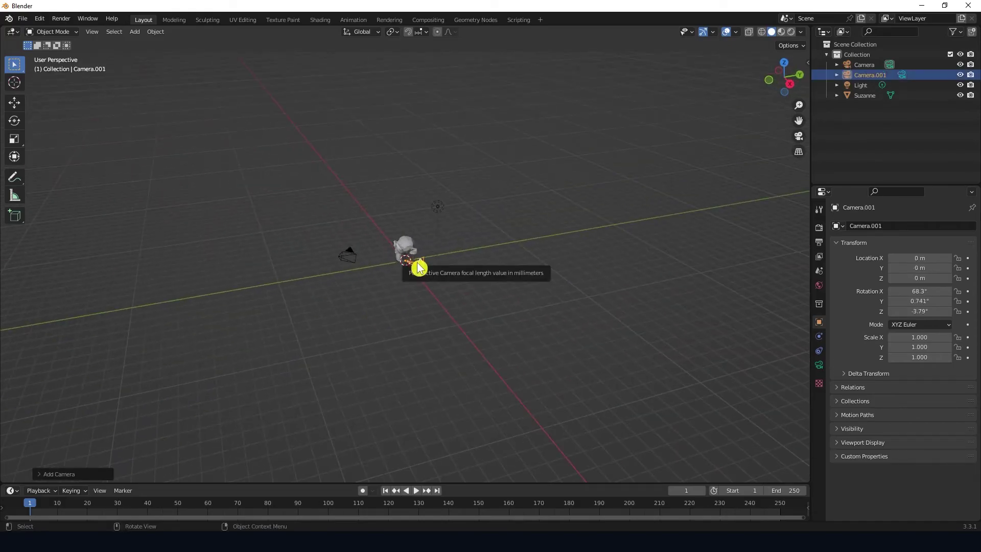
{"action": "left_click_drag", "start_coordinate": [418, 267], "coordinate": [314, 198]}
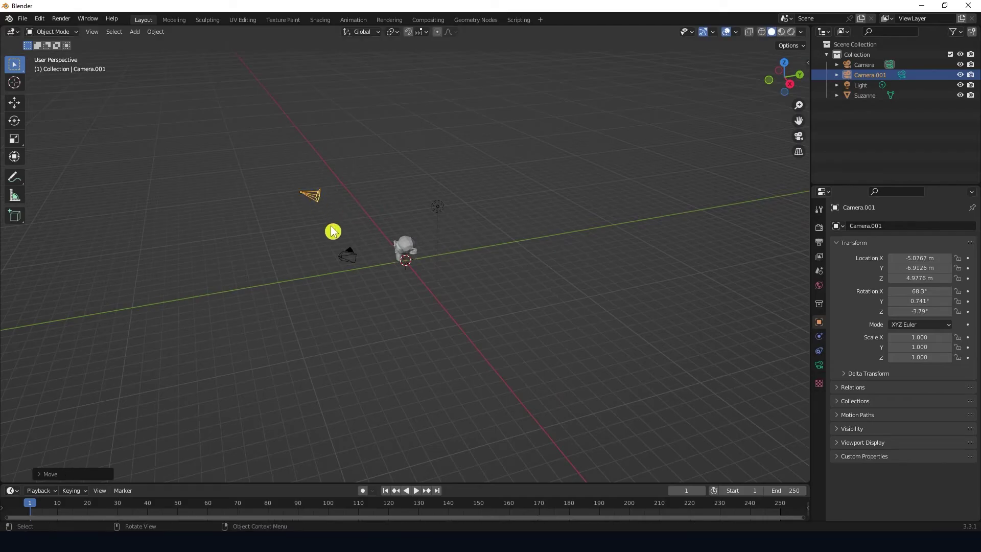
- Delete the second camera from the scene, keeping the original one
{"action": "left_click", "coordinate": [349, 257]}
{"action": "left_click", "coordinate": [313, 196]}
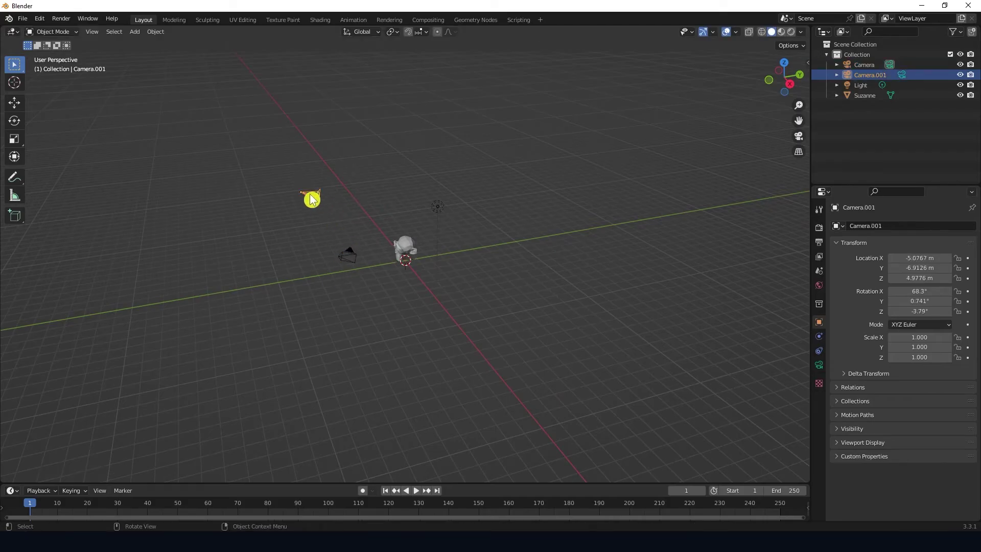
{"action": "key", "text": "Delete"}
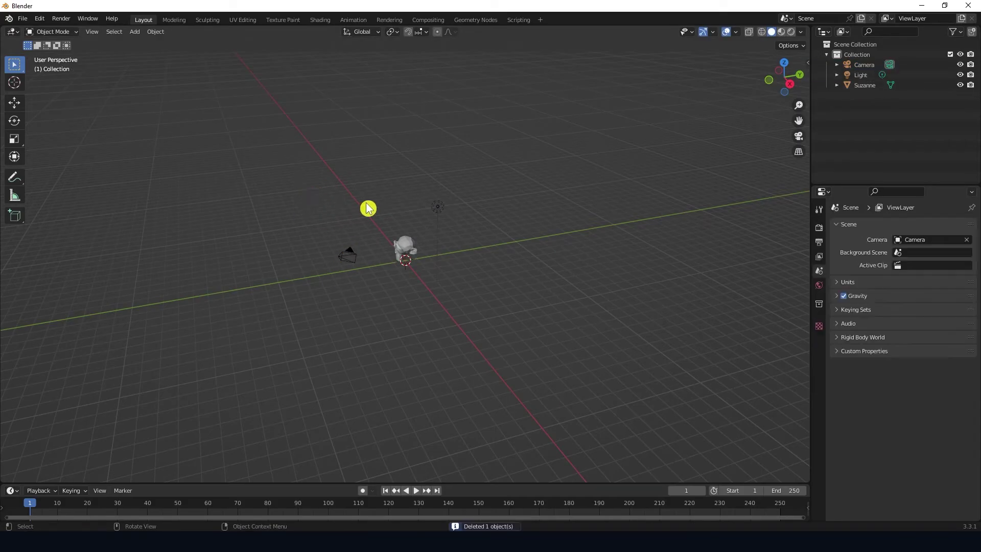
- Add a point light and move it to about X -2.20 m, Y 4.00 m, Z 7.95 m
{"action": "left_click", "coordinate": [438, 209]}
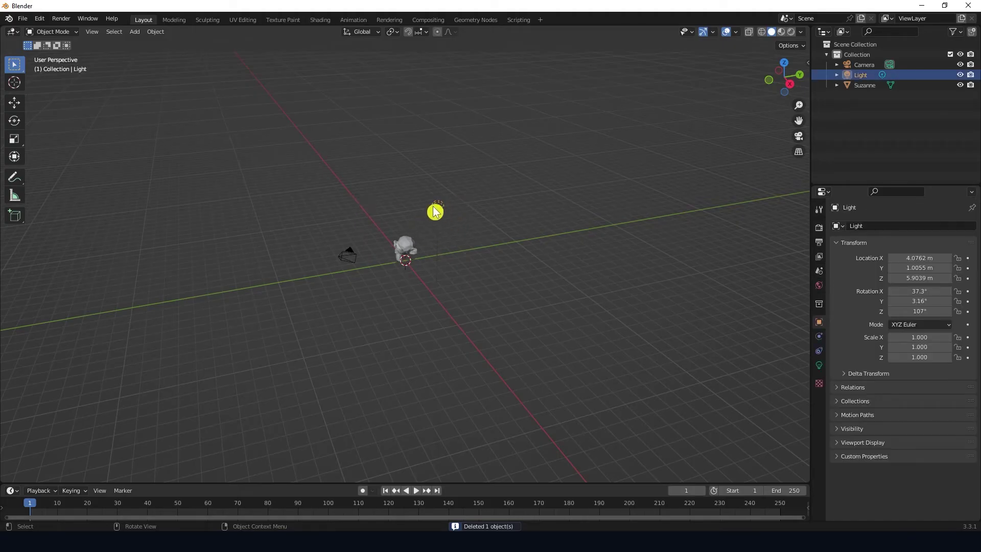
{"action": "key", "text": "shift+a"}
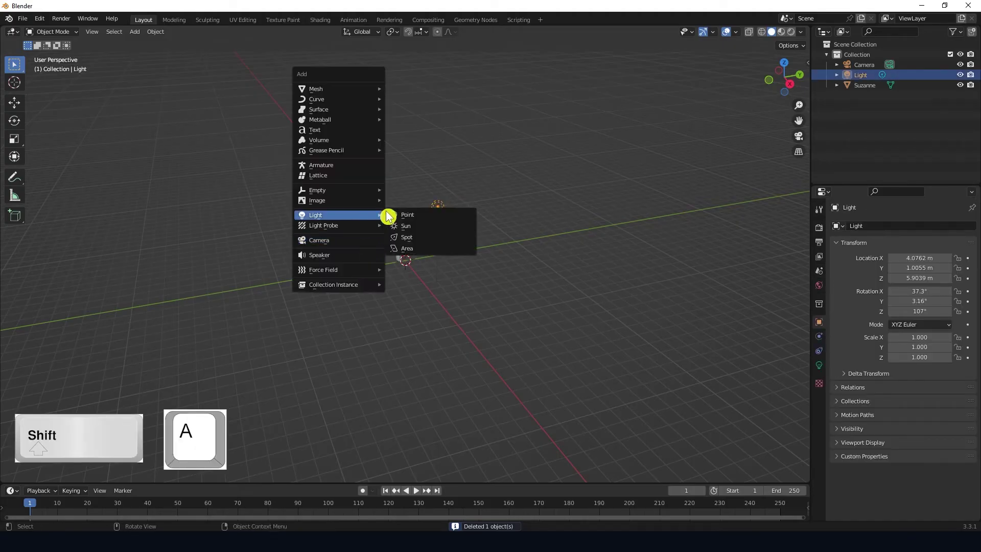
{"action": "mouse_move", "coordinate": [323, 215]}
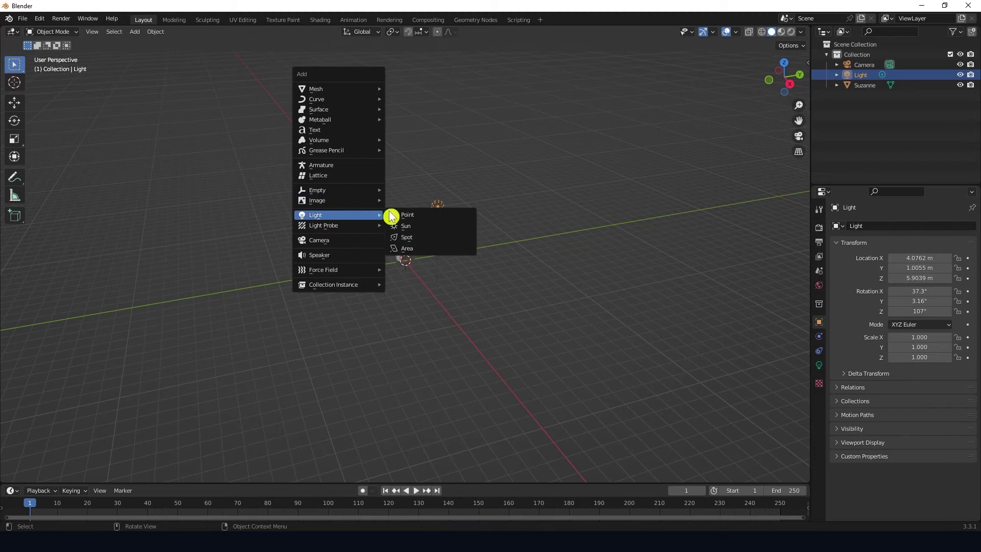
{"action": "left_click", "coordinate": [416, 216]}
{"action": "middle_click_drag", "start_coordinate": [438, 266], "coordinate": [484, 277]}
{"action": "left_click_drag", "start_coordinate": [395, 260], "coordinate": [374, 147]}
- Delete the added point light, keeping the original light
{"action": "left_click", "coordinate": [456, 195]}
{"action": "left_click", "coordinate": [384, 149]}
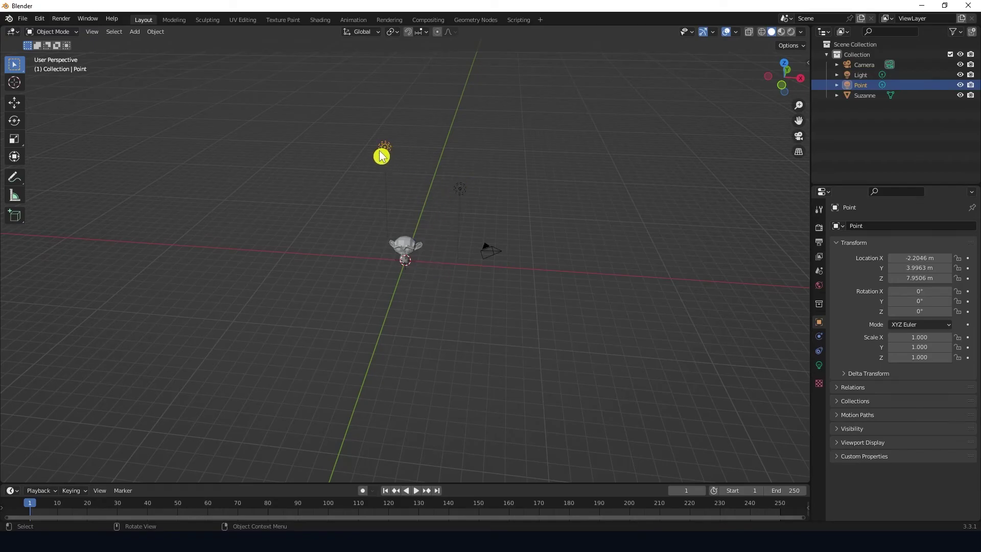
{"action": "key", "text": "Delete"}
- Select the monkey head, frame the view on it from the front, and clear the selection
{"action": "left_click", "coordinate": [404, 248]}
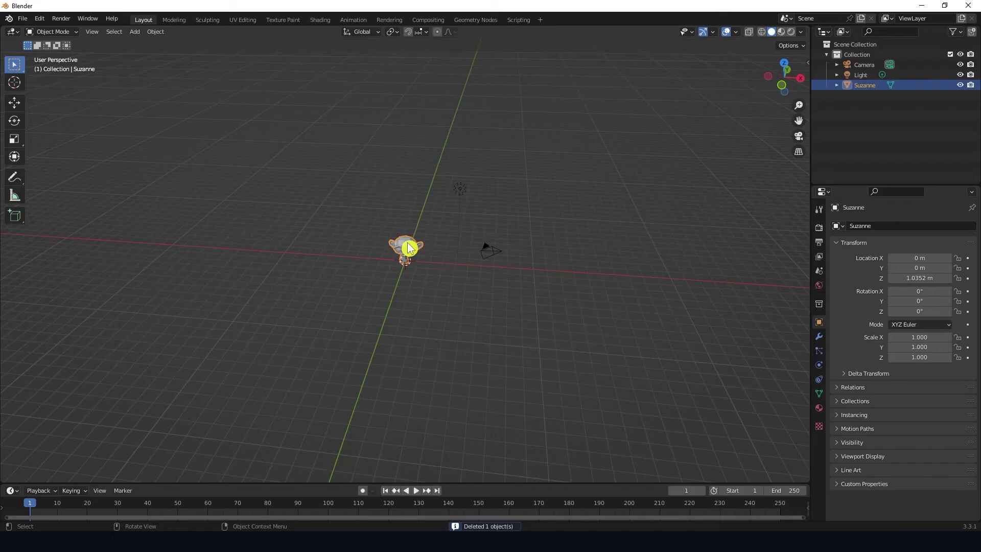
{"action": "key", "text": "KP_Decimal"}
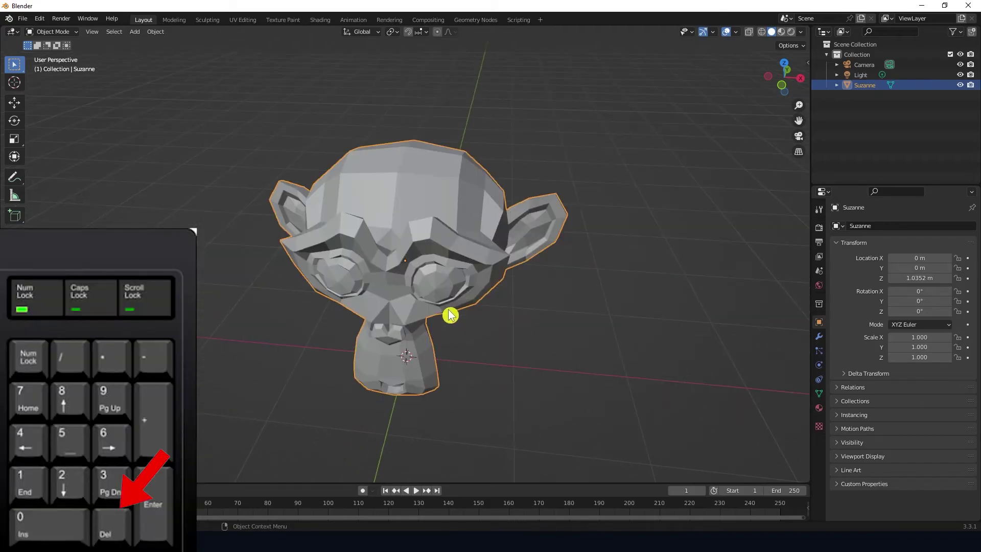
{"action": "scroll", "coordinate": [532, 339], "scroll_direction": "down", "scroll_amount": 3}
{"action": "middle_click_drag", "start_coordinate": [532, 339], "coordinate": [545, 317]}
{"action": "scroll", "coordinate": [545, 318], "scroll_direction": "down", "scroll_amount": 4}
{"action": "left_click", "coordinate": [510, 287]}
{"action": "scroll", "coordinate": [511, 290], "scroll_direction": "up", "scroll_amount": 3}
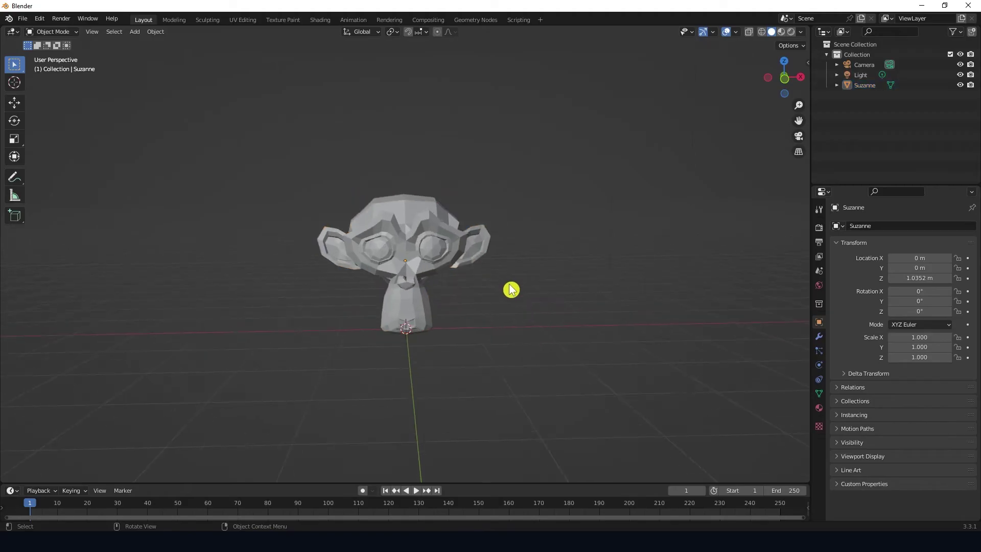
{"action": "scroll", "coordinate": [511, 289], "scroll_direction": "up", "scroll_amount": 2}
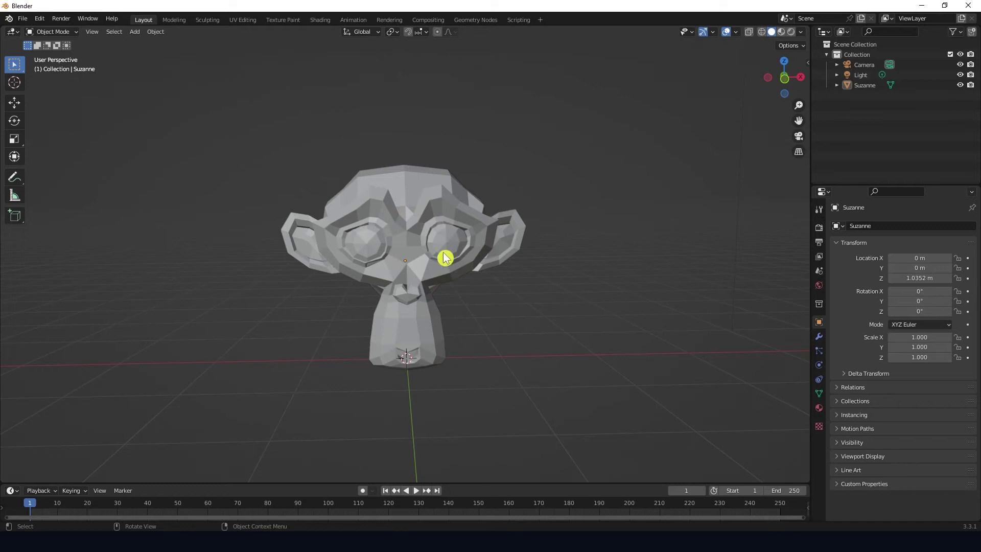
{"action": "middle_click_drag", "start_coordinate": [428, 267], "coordinate": [429, 270]}
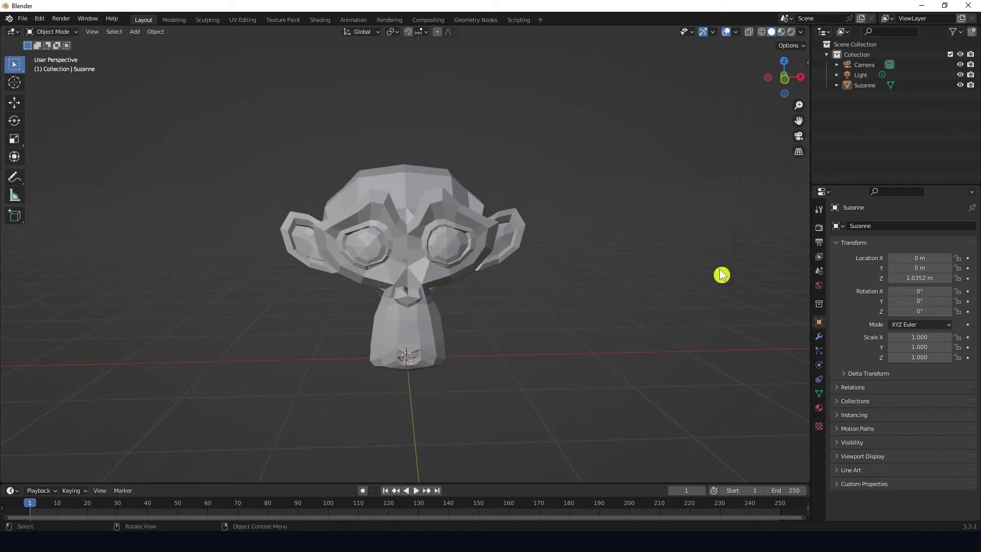
- Add a Subdivision Surface modifier to the monkey head
{"action": "left_click", "coordinate": [821, 341]}
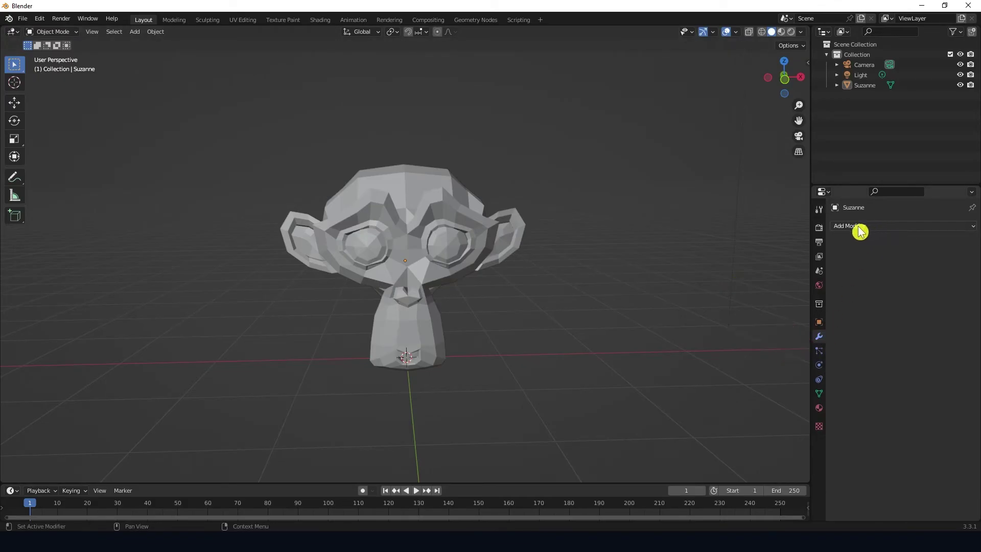
{"action": "left_click", "coordinate": [877, 227]}
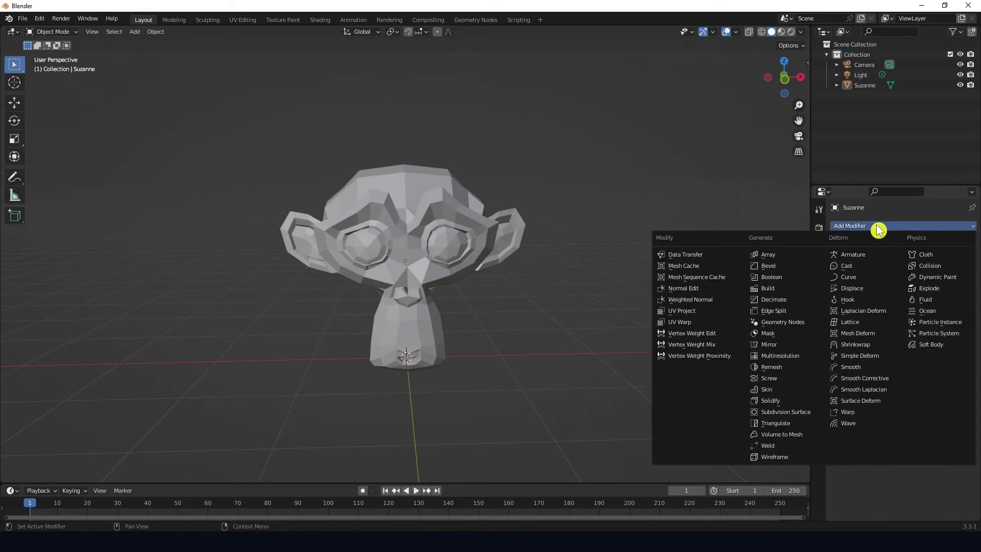
{"action": "left_click", "coordinate": [802, 413]}
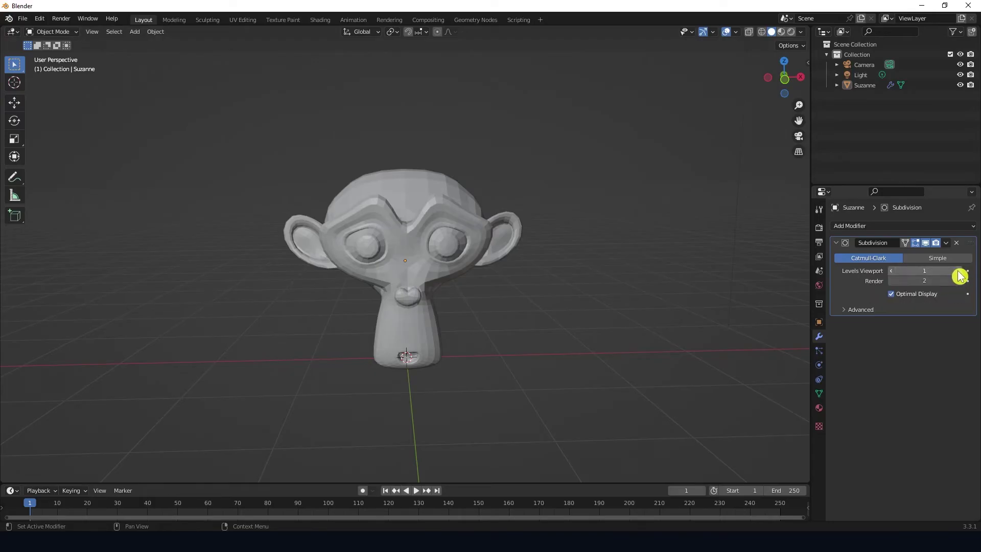
- Raise the Subdivision modifier's viewport level to 4 to smooth the monkey head
{"action": "left_click_drag", "start_coordinate": [959, 275], "coordinate": [897, 283]}
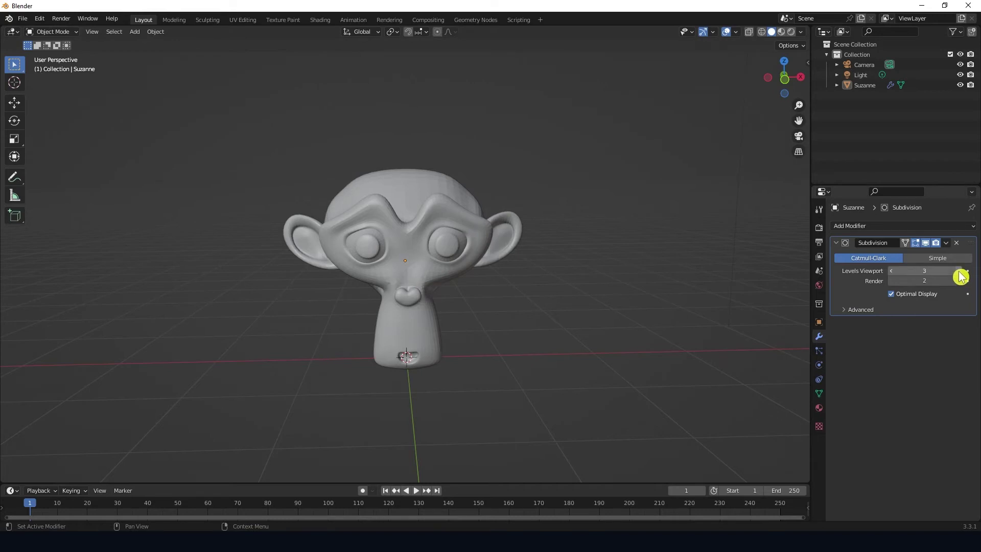
{"action": "middle_click_drag", "start_coordinate": [409, 236], "coordinate": [433, 253]}
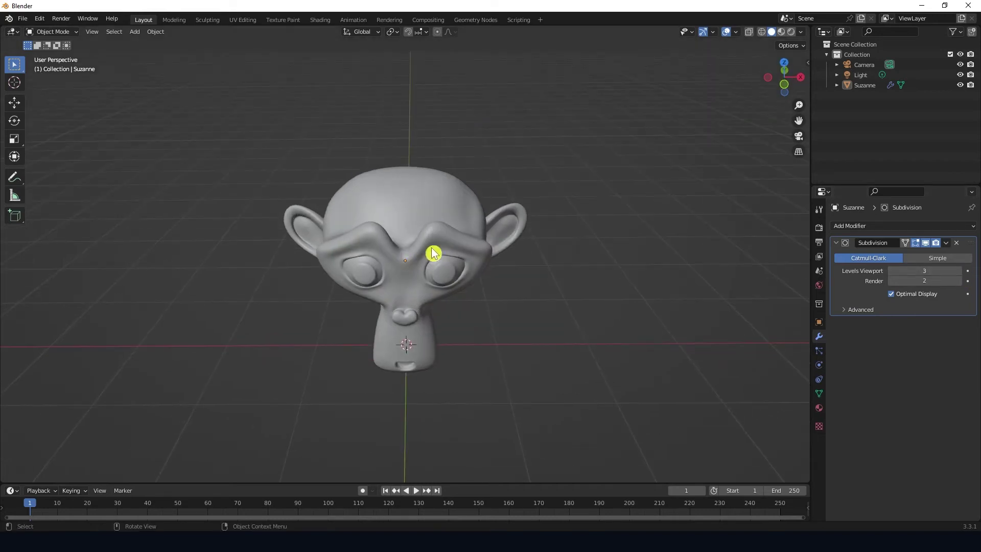
{"action": "left_click", "coordinate": [962, 276]}
{"action": "scroll", "coordinate": [412, 235], "scroll_direction": "up", "scroll_amount": 3}
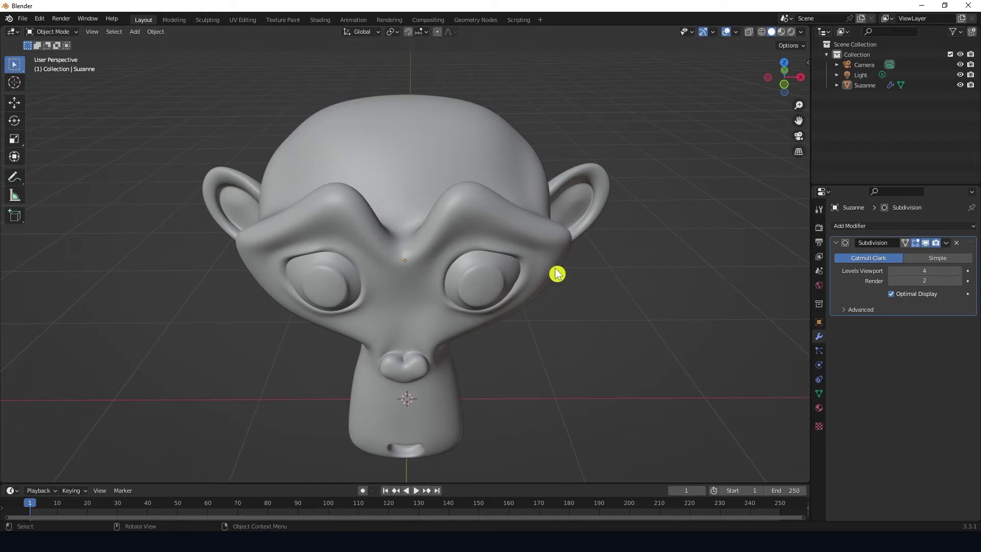
{"action": "middle_click_drag", "start_coordinate": [580, 320], "coordinate": [578, 299]}
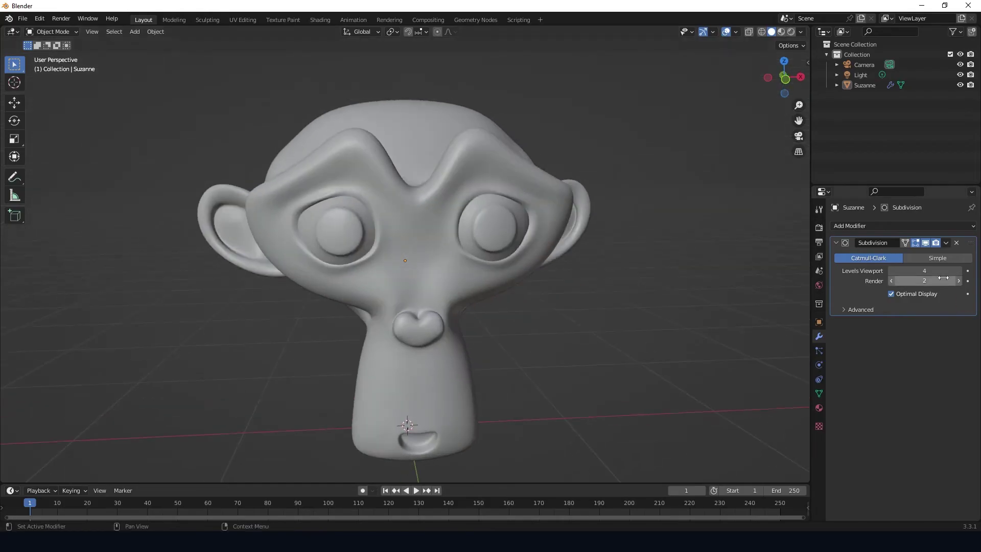
- Try a viewport subdivision level of 6 on the monkey head, then return the level to 4
{"action": "left_click", "coordinate": [961, 274]}
{"action": "left_click", "coordinate": [960, 275]}
{"action": "scroll", "coordinate": [473, 313], "scroll_direction": "down", "scroll_amount": 1}
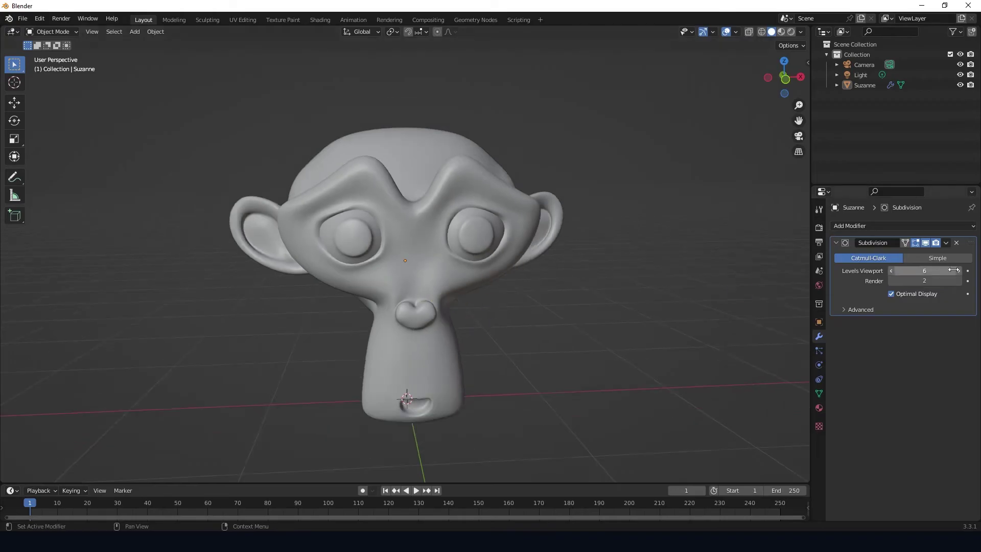
{"action": "left_click", "coordinate": [892, 273]}
{"action": "left_click", "coordinate": [891, 274]}
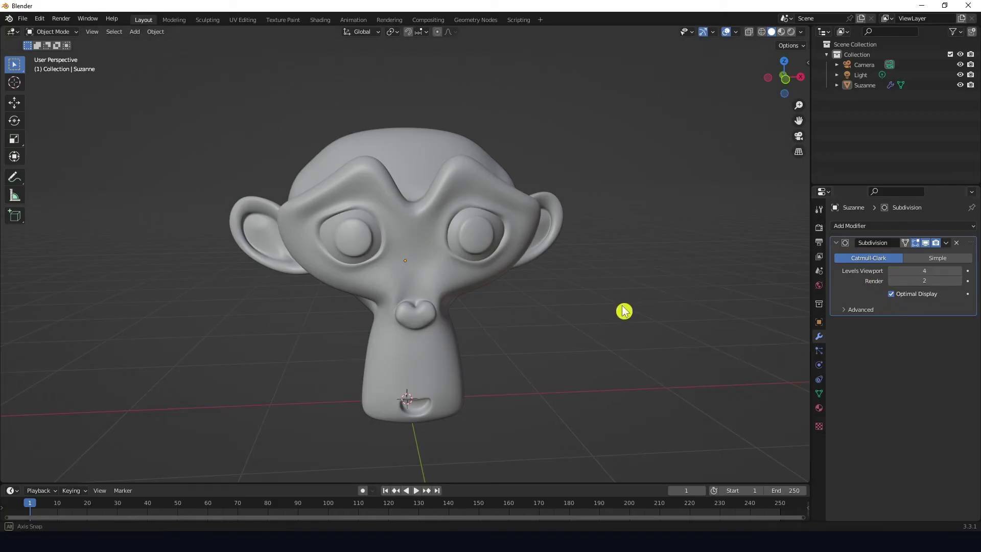
- View the smoothed monkey head from the front, right, top and bottom, and return to the front orthographic view
{"action": "middle_click_drag", "start_coordinate": [624, 308], "coordinate": [470, 256]}
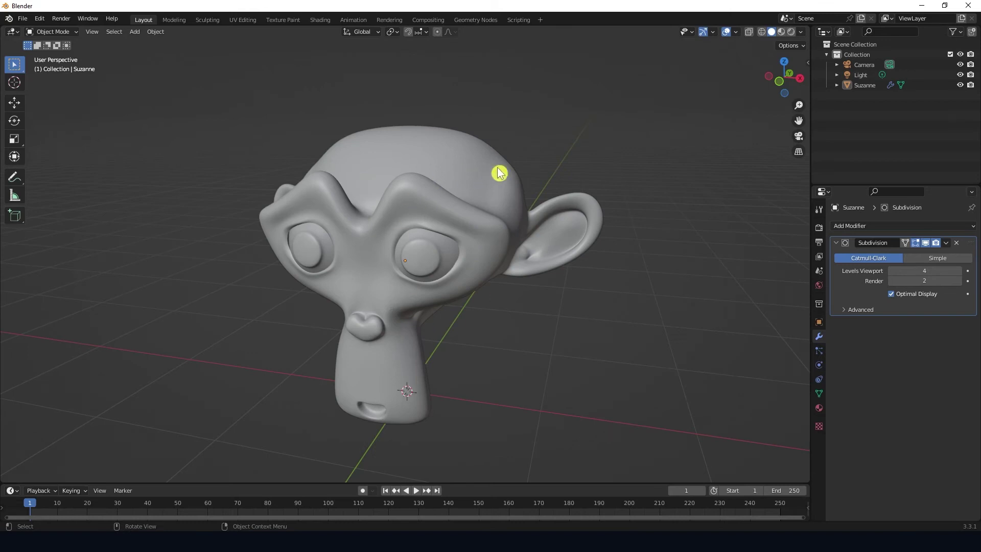
{"action": "middle_click_drag", "start_coordinate": [510, 368], "coordinate": [547, 354]}
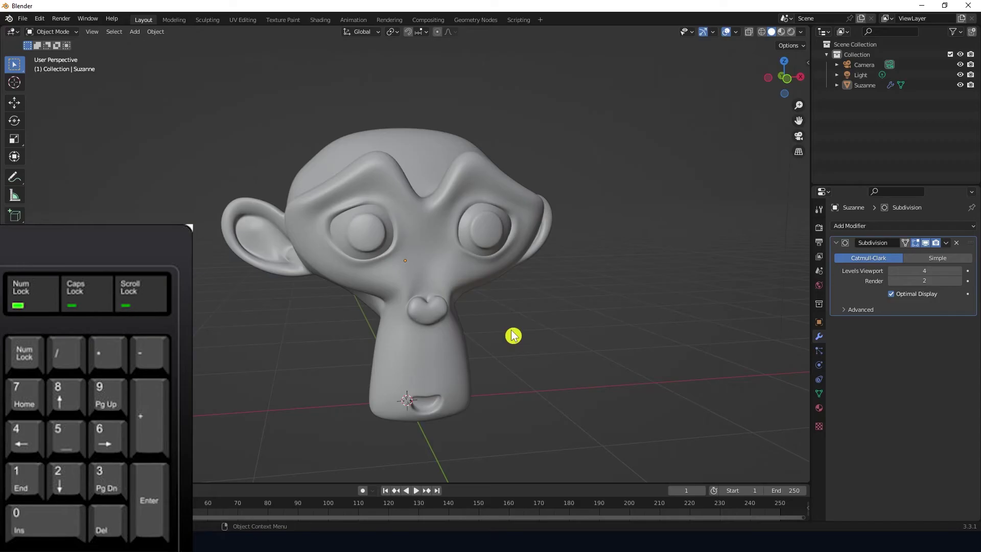
{"action": "key", "text": "KP_1"}
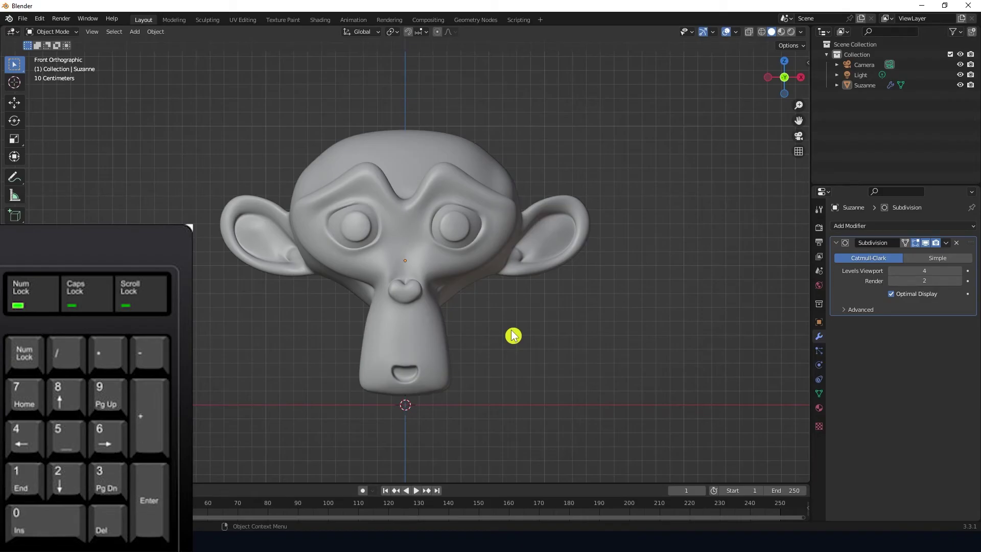
{"action": "key", "text": "KP_3"}
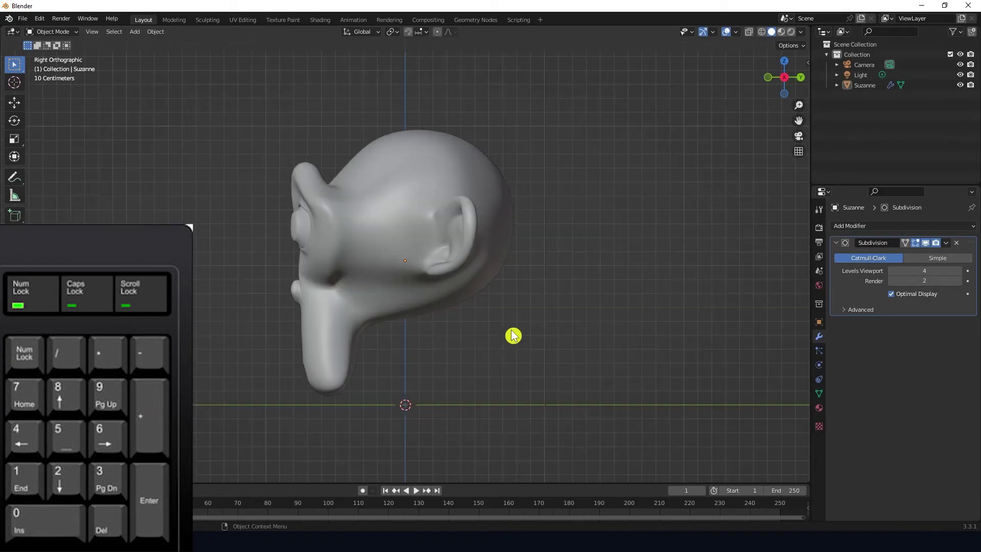
{"action": "key", "text": "KP_7"}
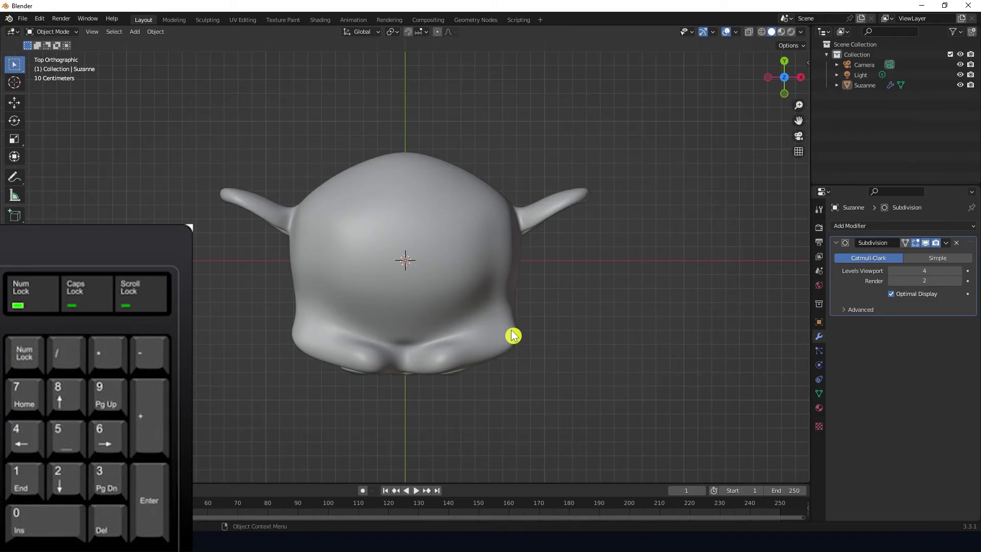
{"action": "key", "text": "KP_9"}
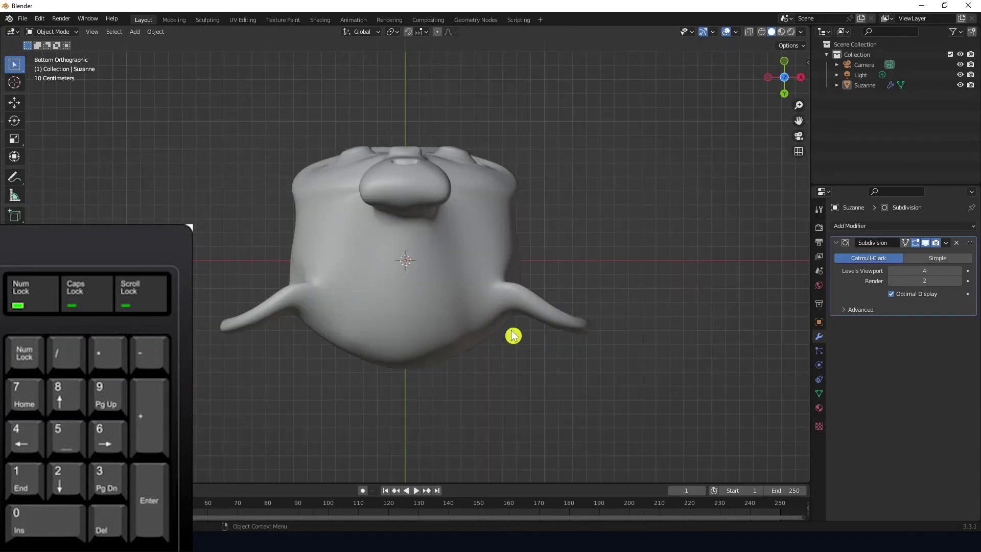
{"action": "key", "text": "KP_1"}
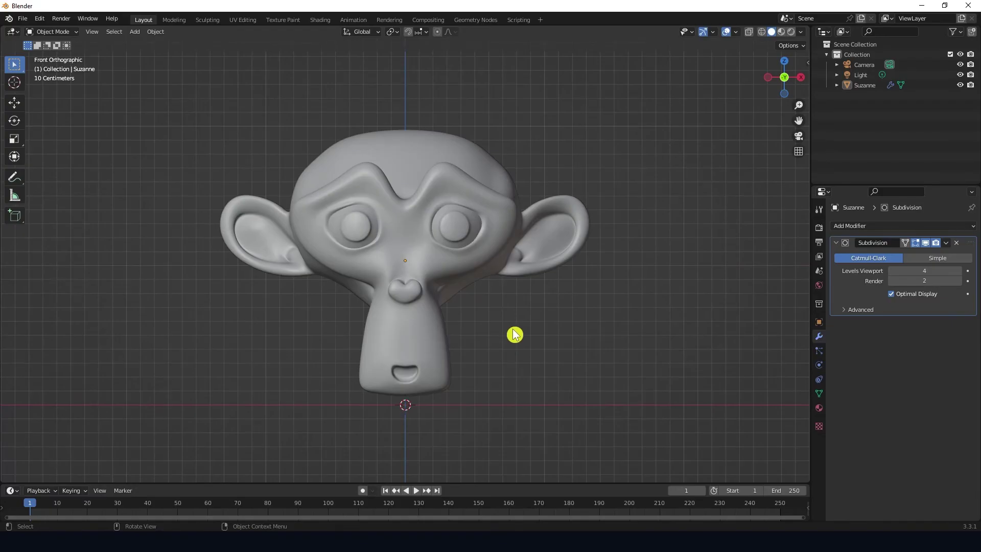
- Check the Emulate Numpad option in the Input preferences and close the preferences
{"action": "left_click", "coordinate": [40, 18]}
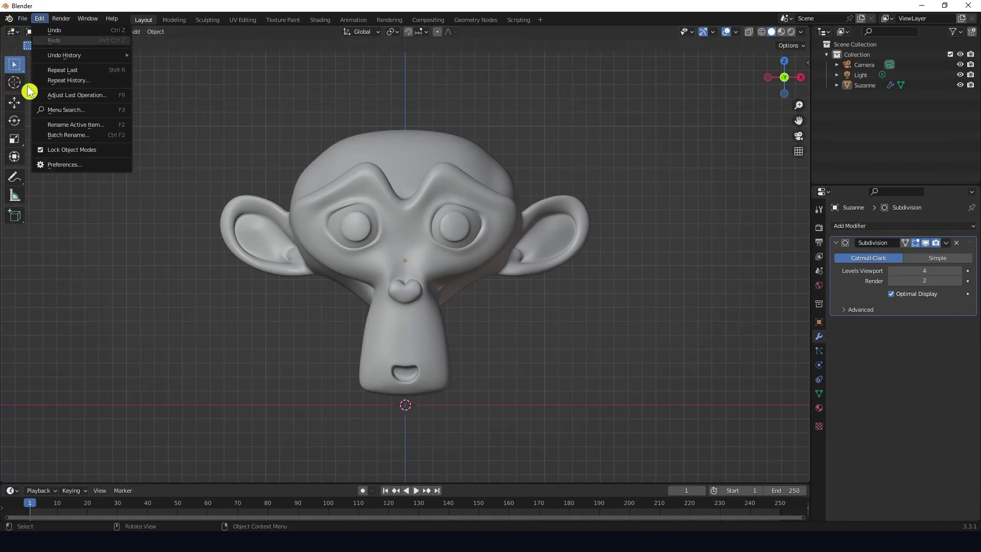
{"action": "left_click", "coordinate": [76, 165]}
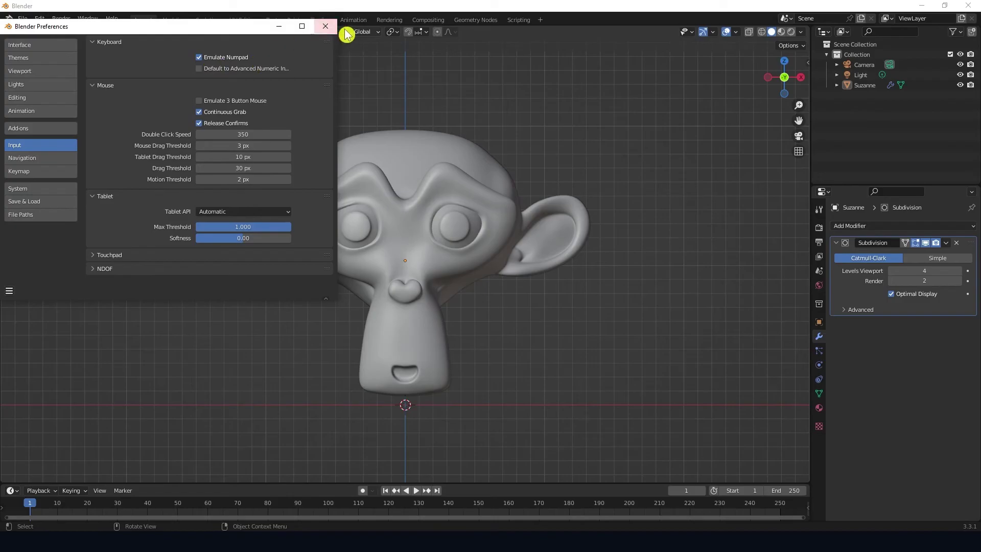
{"action": "left_click", "coordinate": [326, 26]}
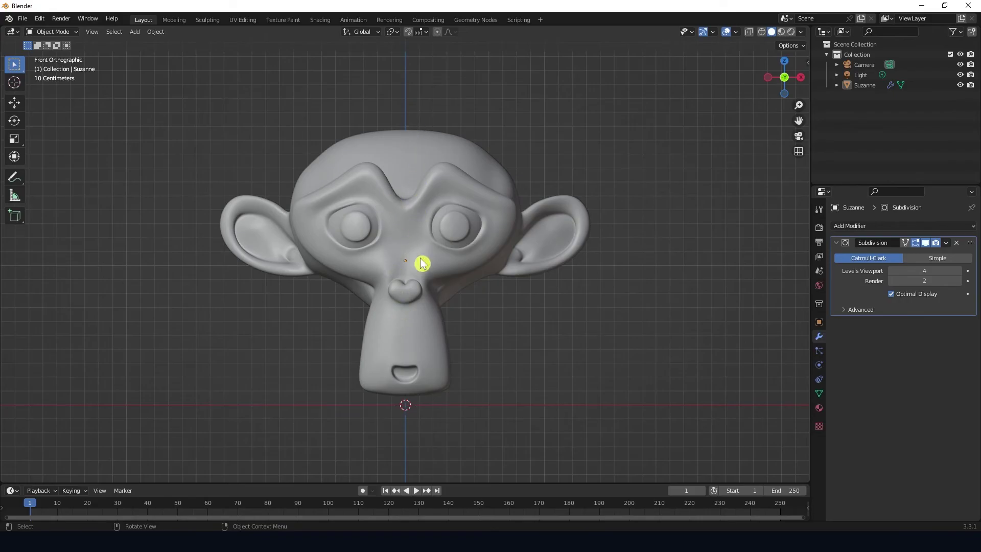
- Orbit the view in fixed increments up over the monkey head, down beneath it, and back towards the front
{"action": "key", "text": "KP_8"}
{"action": "key", "text": "KP_8"}
{"action": "key", "text": "KP_8"}
{"action": "key", "text": "KP_8"}
{"action": "key", "text": "KP_8"}
{"action": "key", "text": "KP_8"}
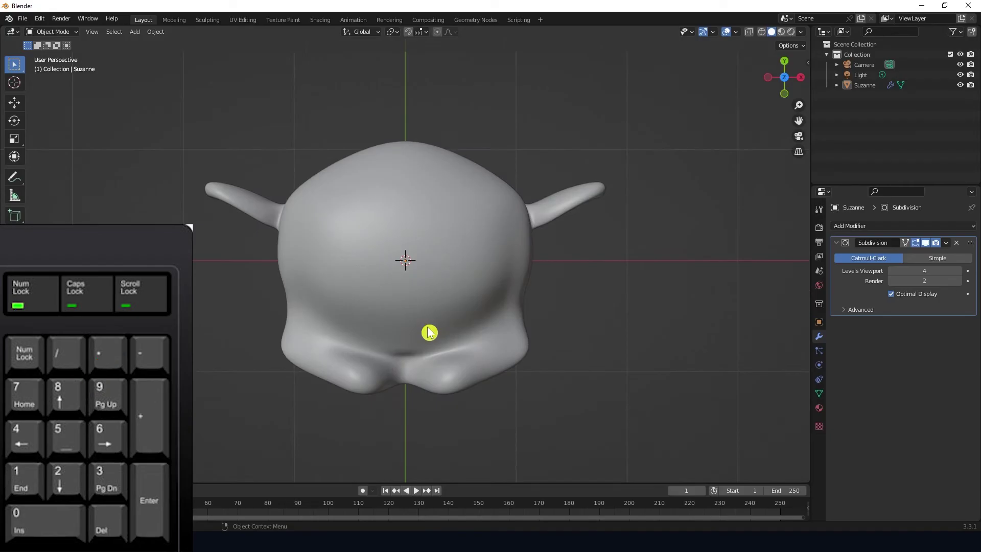
{"action": "key", "text": "KP_2"}
{"action": "key", "text": "KP_2"}
{"action": "key", "text": "KP_2"}
{"action": "key", "text": "KP_2"}
{"action": "key", "text": "KP_2"}
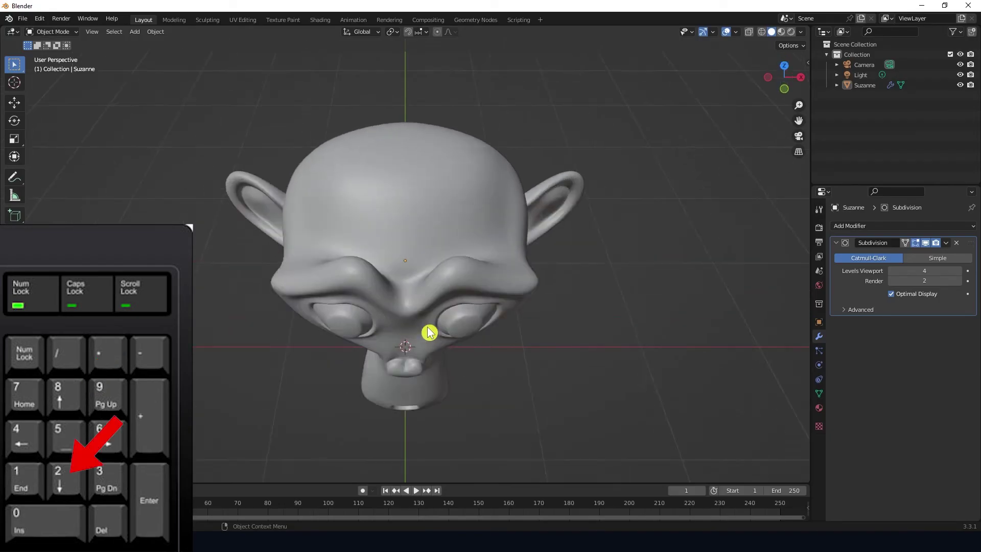
{"action": "key", "text": "KP_2"}
{"action": "key", "text": "KP_2"}
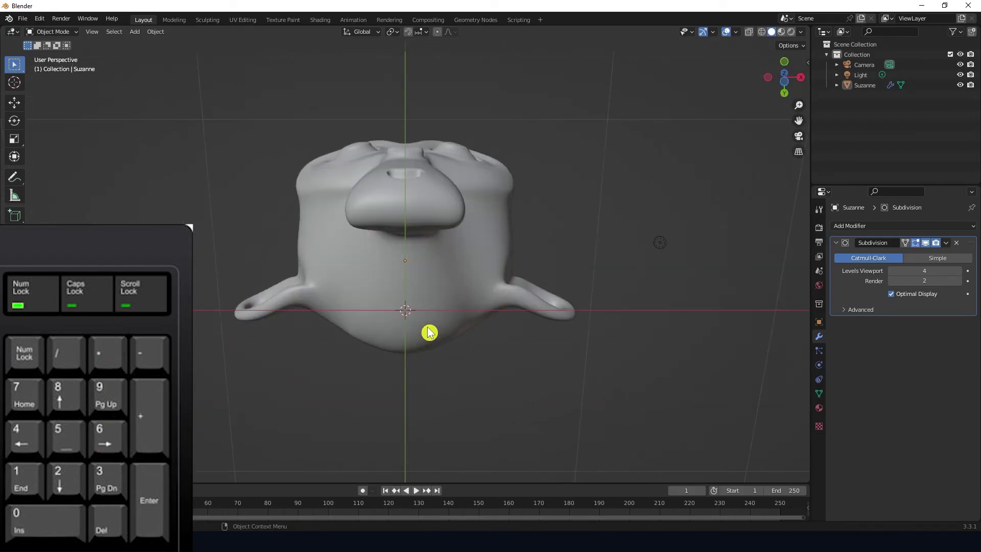
{"action": "key", "text": "KP_8"}
{"action": "key", "text": "KP_8"}
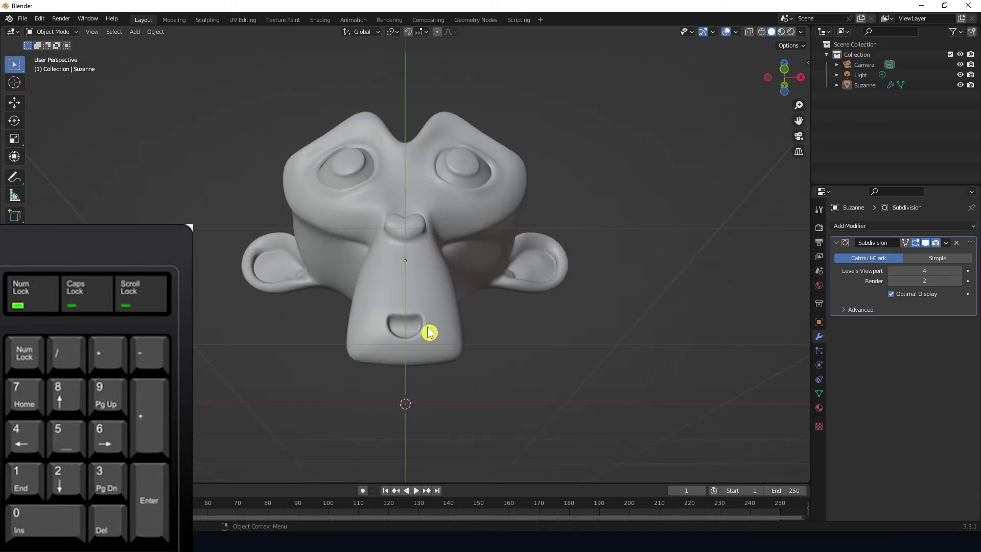
{"action": "key", "text": "KP_8"}
- Orbit the view in fixed increments around the monkey head to examine it from one side and the opposite side
{"action": "key", "text": "KP_6"}
{"action": "key", "text": "KP_6"}
{"action": "key", "text": "KP_6"}
{"action": "key", "text": "KP_6"}
{"action": "key", "text": "KP_6"}
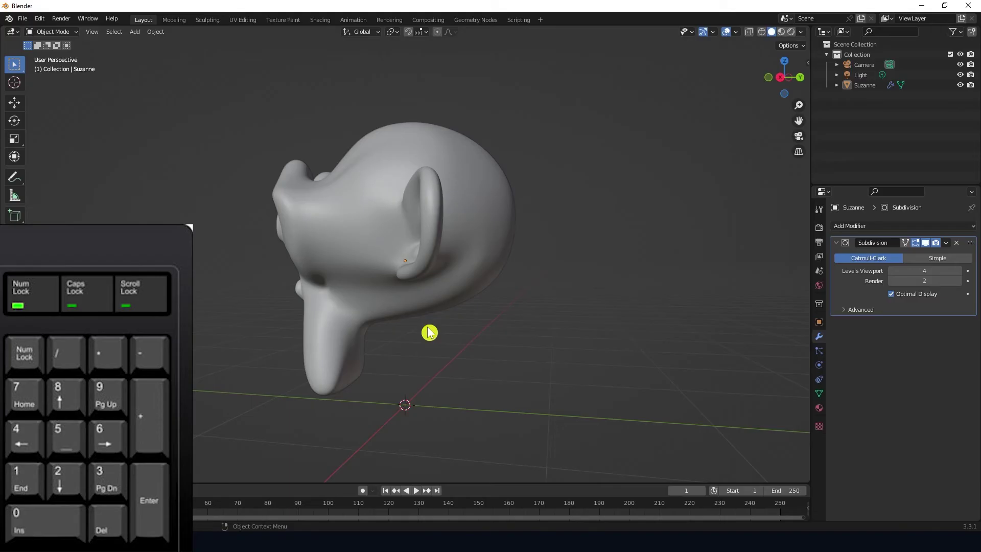
{"action": "key", "text": "KP_4"}
{"action": "key", "text": "KP_4"}
{"action": "key", "text": "KP_4"}
{"action": "key", "text": "KP_4"}
{"action": "key", "text": "KP_4"}
{"action": "key", "text": "KP_4"}
{"action": "key", "text": "KP_4"}
{"action": "key", "text": "KP_4"}
{"action": "key", "text": "KP_4"}
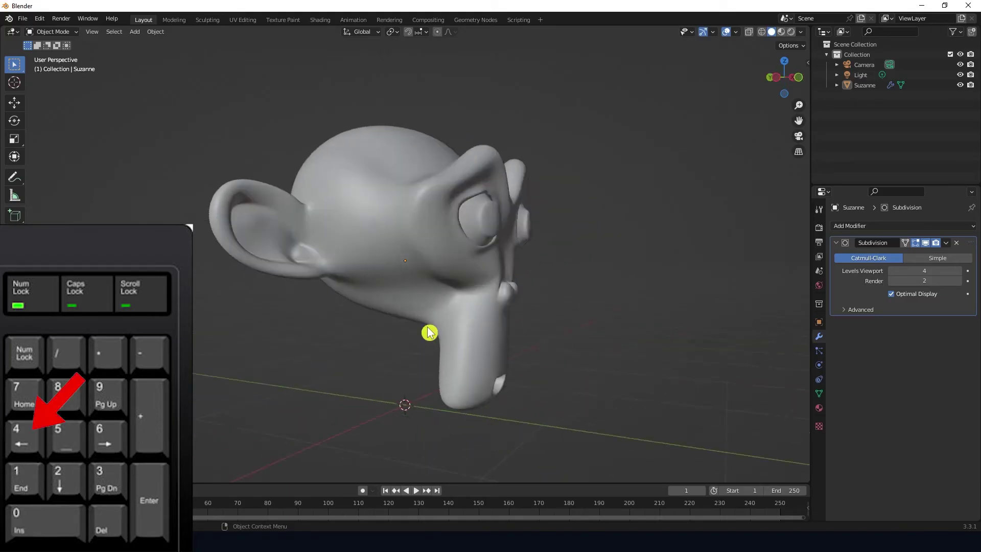
{"action": "key", "text": "KP_8"}
{"action": "key", "text": "KP_8"}
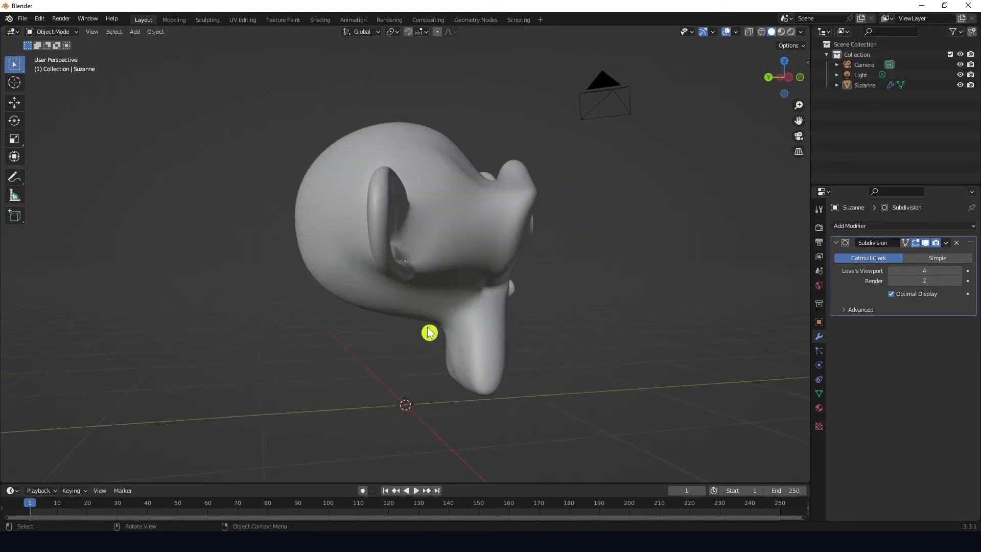
- View the monkey head from the front and toggle the projection between orthographic and perspective, ending in perspective
{"action": "key", "text": "KP_1"}
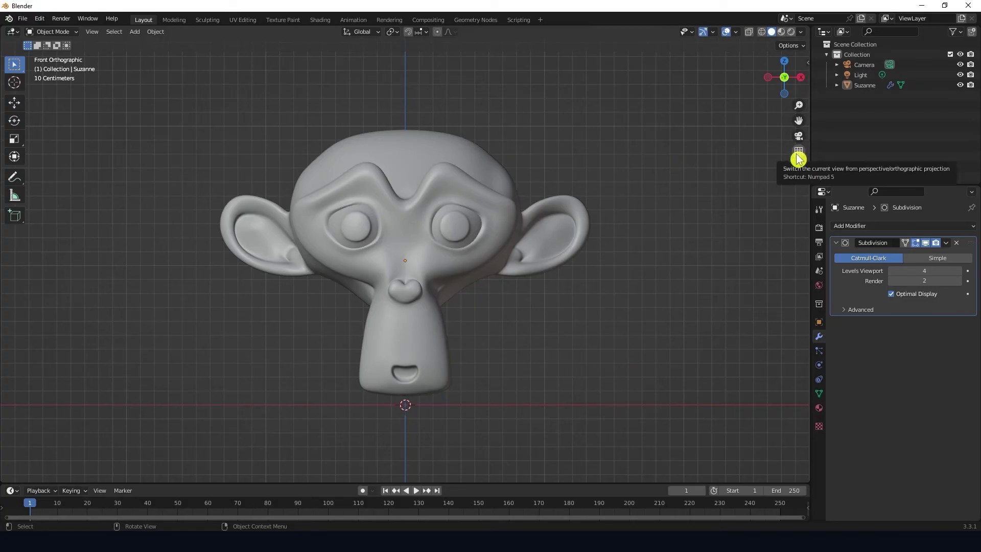
{"action": "key", "text": "KP_5"}
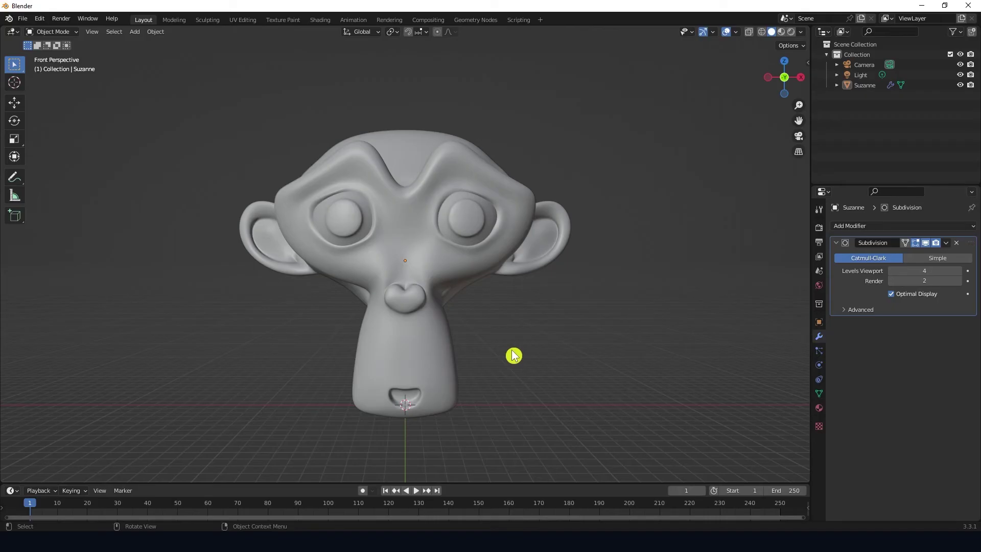
{"action": "key", "text": "KP_5"}
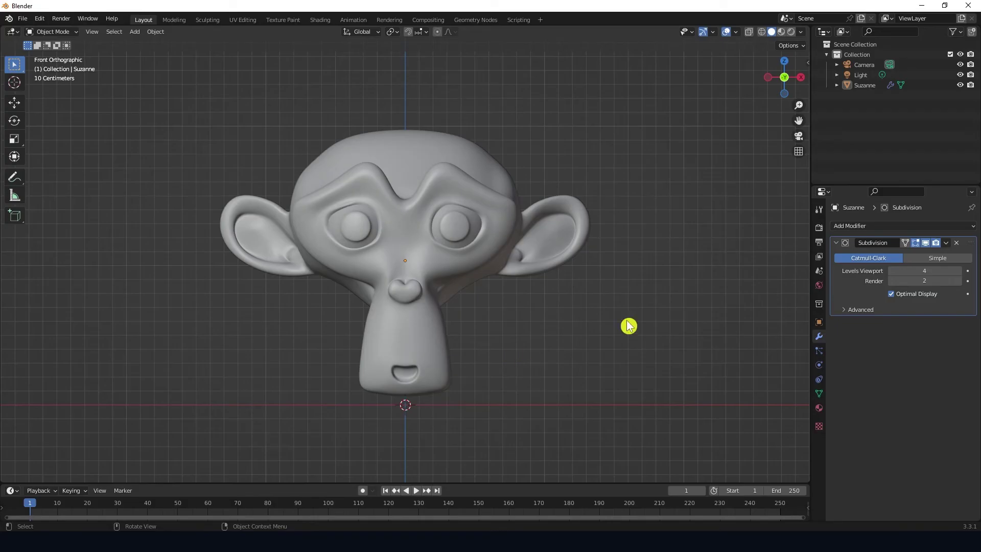
{"action": "left_click", "coordinate": [799, 153]}
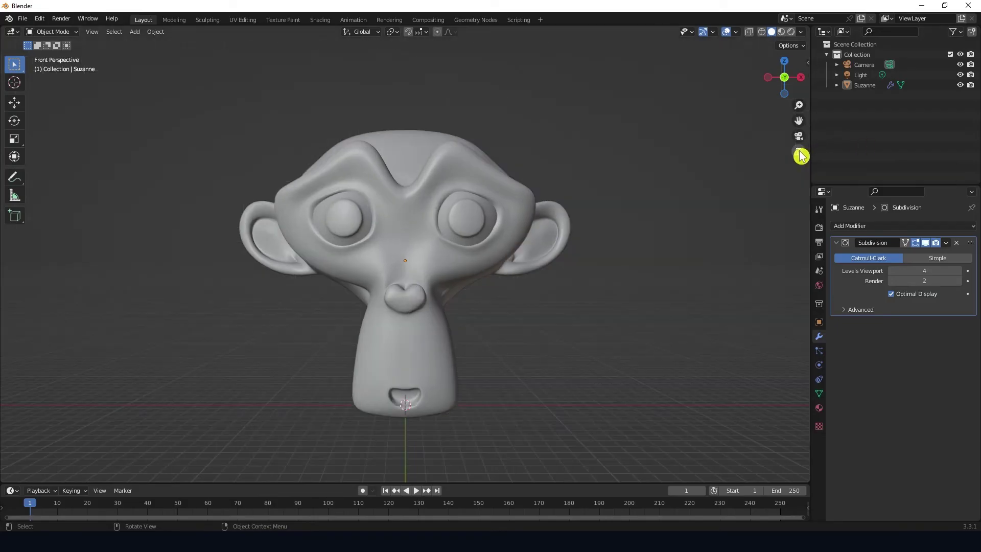
{"action": "left_click", "coordinate": [799, 153]}
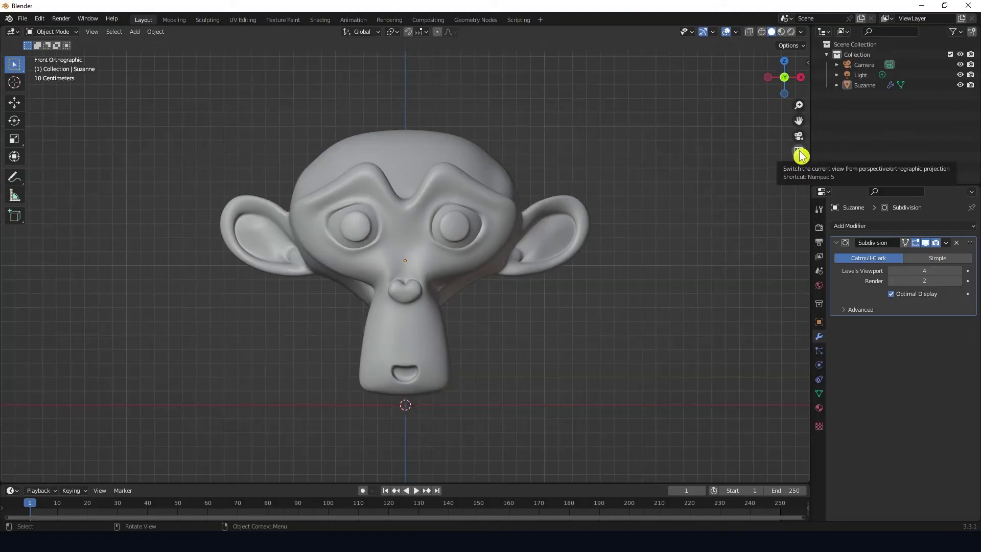
{"action": "left_click", "coordinate": [799, 153]}
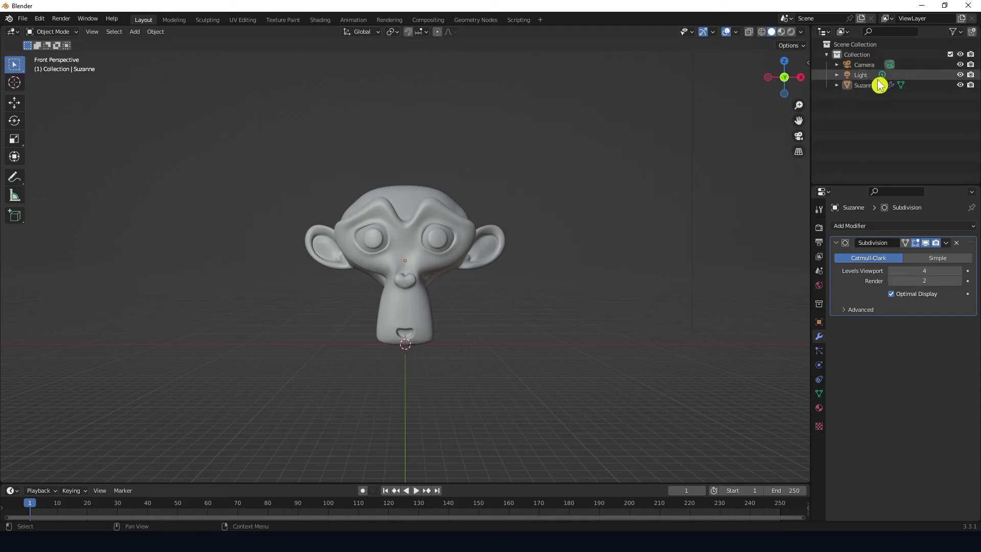
- Join away the Outliner, Timeline and Properties areas so that only the 3D viewport remains in the workspace
{"action": "left_click", "coordinate": [819, 323]}
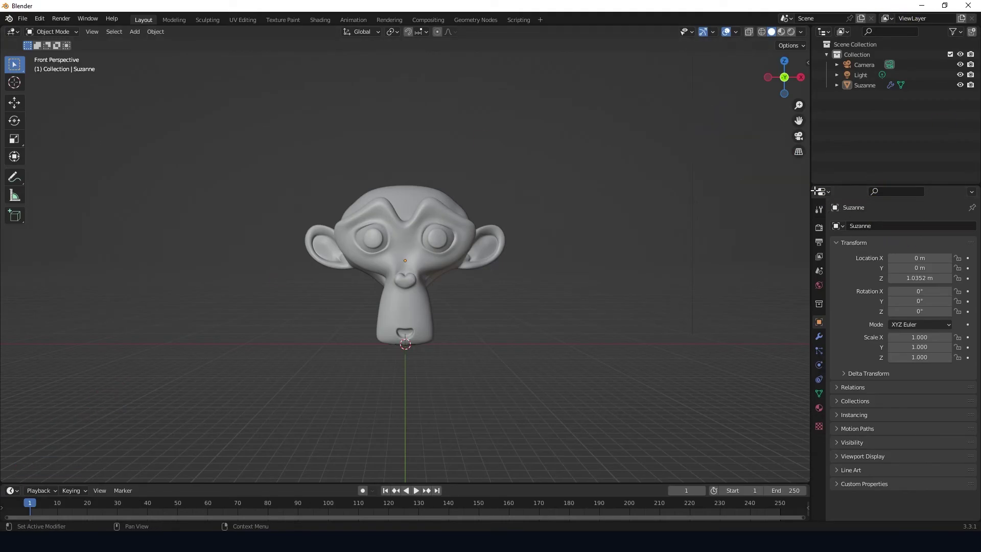
{"action": "left_click_drag", "start_coordinate": [814, 190], "coordinate": [818, 170]}
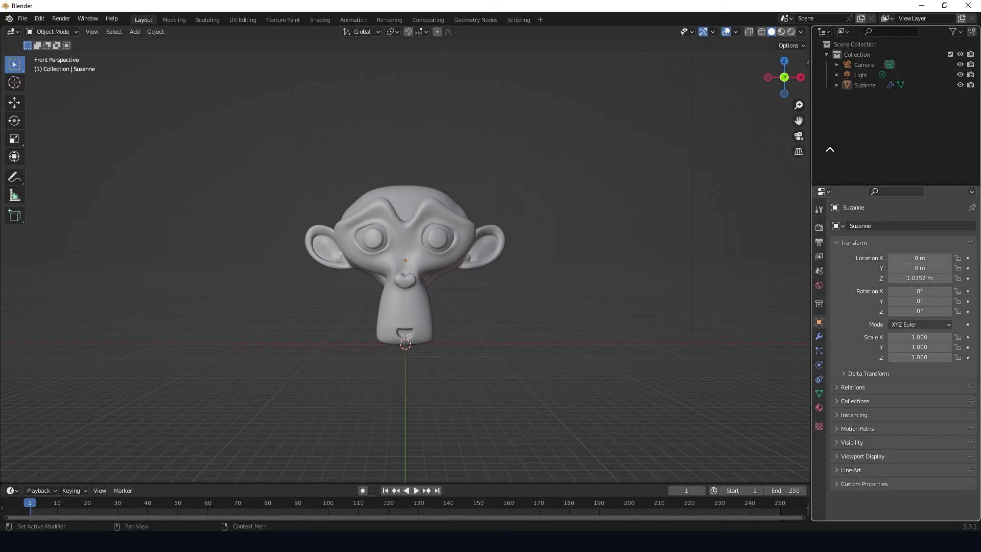
{"action": "left_click_drag", "start_coordinate": [843, 123], "coordinate": [844, 122]}
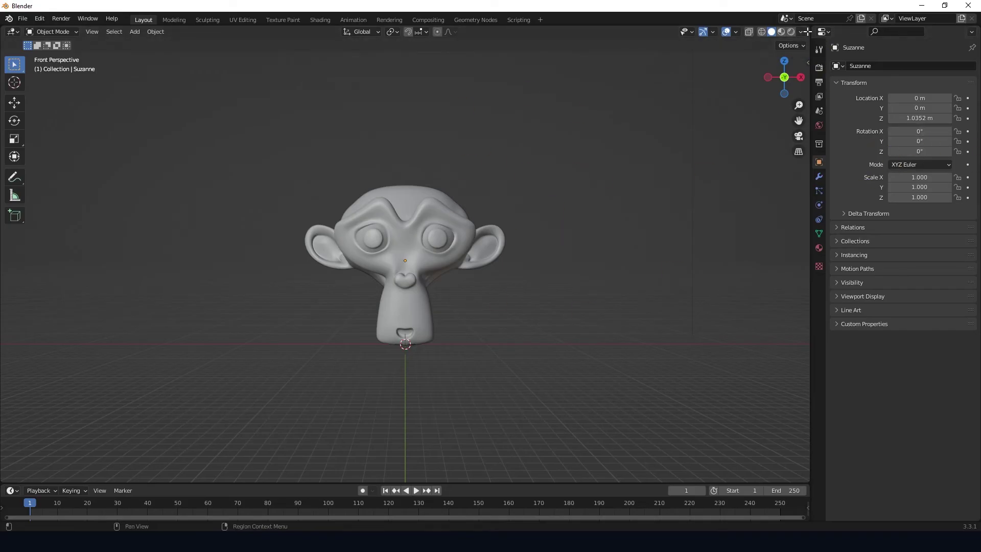
{"action": "left_click_drag", "start_coordinate": [806, 31], "coordinate": [869, 68]}
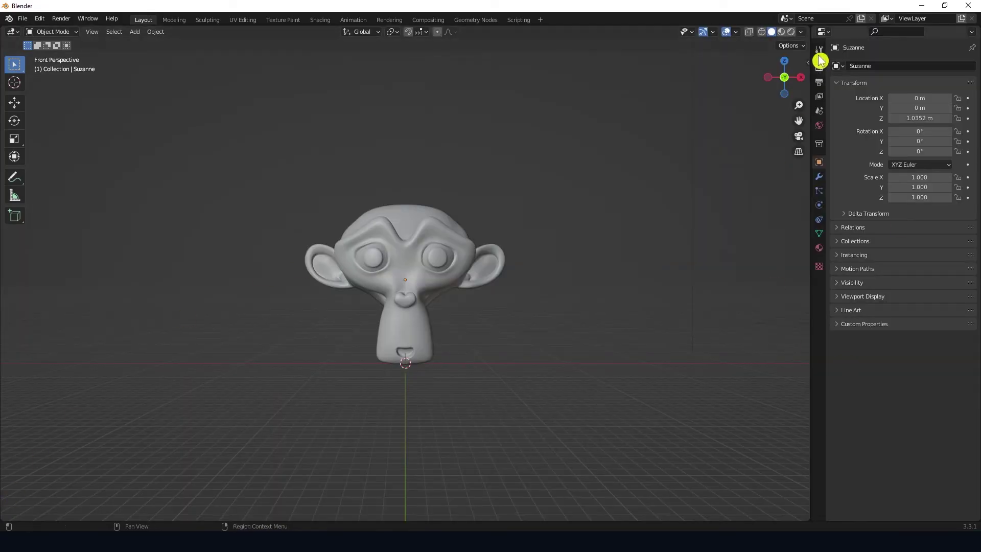
{"action": "left_click_drag", "start_coordinate": [810, 32], "coordinate": [848, 51]}
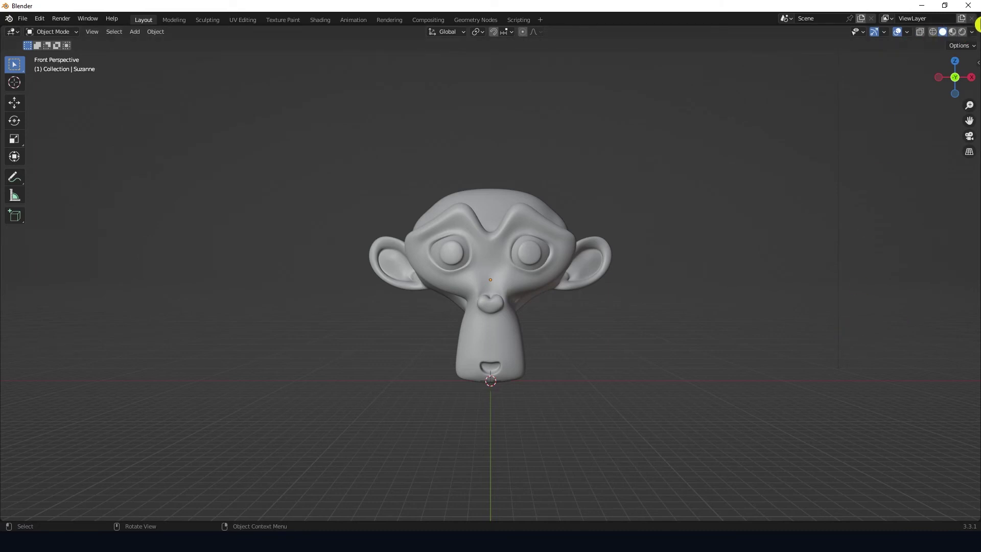
- Split the 3D viewport into side-by-side areas, with a narrower second viewport, and join away the extra middle area
{"action": "left_click_drag", "start_coordinate": [974, 27], "coordinate": [660, 70]}
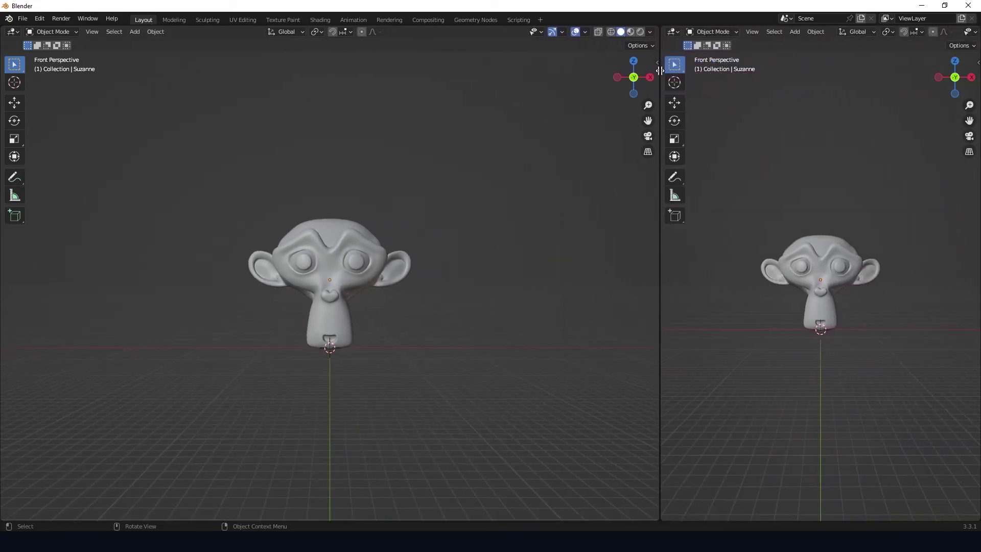
{"action": "left_click_drag", "start_coordinate": [664, 30], "coordinate": [739, 39]}
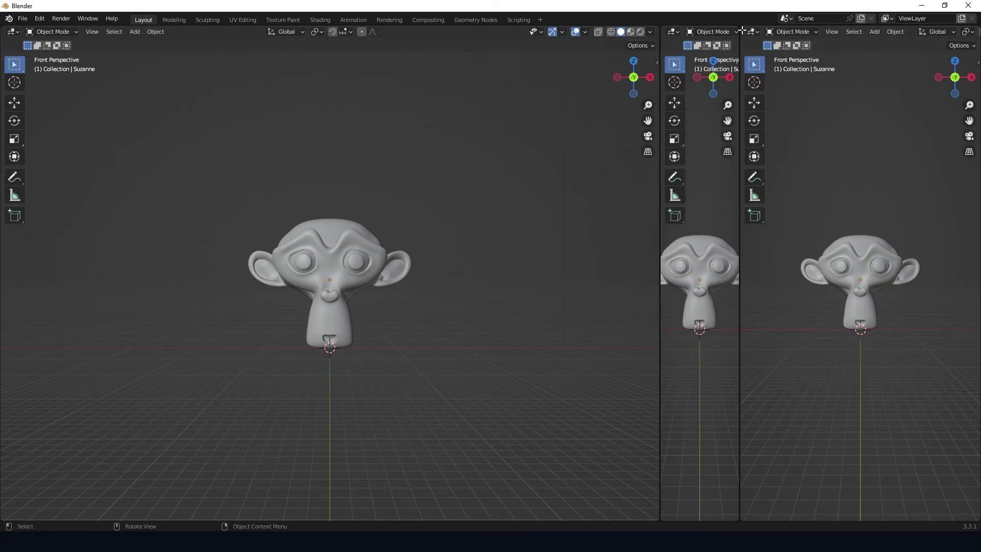
{"action": "left_click_drag", "start_coordinate": [722, 46], "coordinate": [710, 80]}
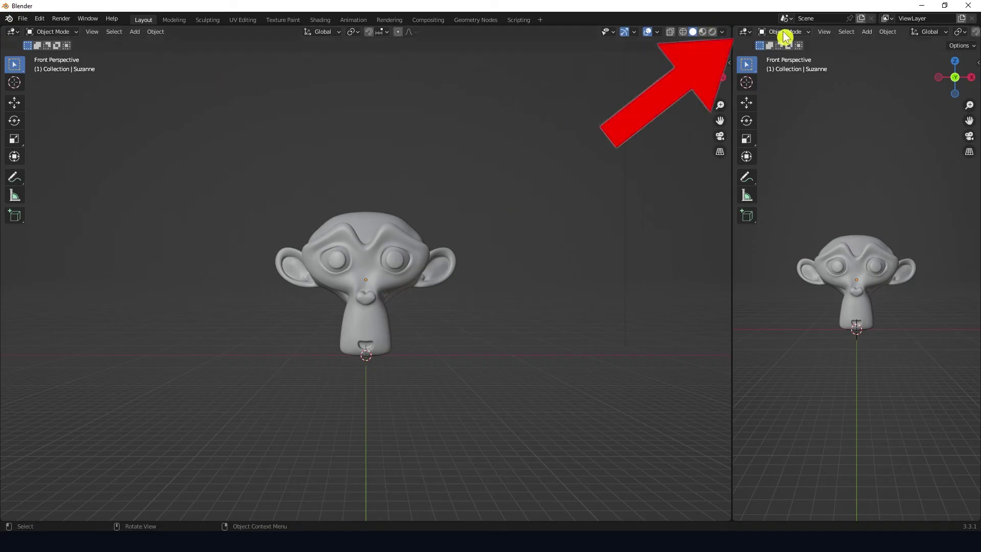
- Split the narrower viewport horizontally into two stacked areas of similar height
{"action": "left_click", "coordinate": [747, 33]}
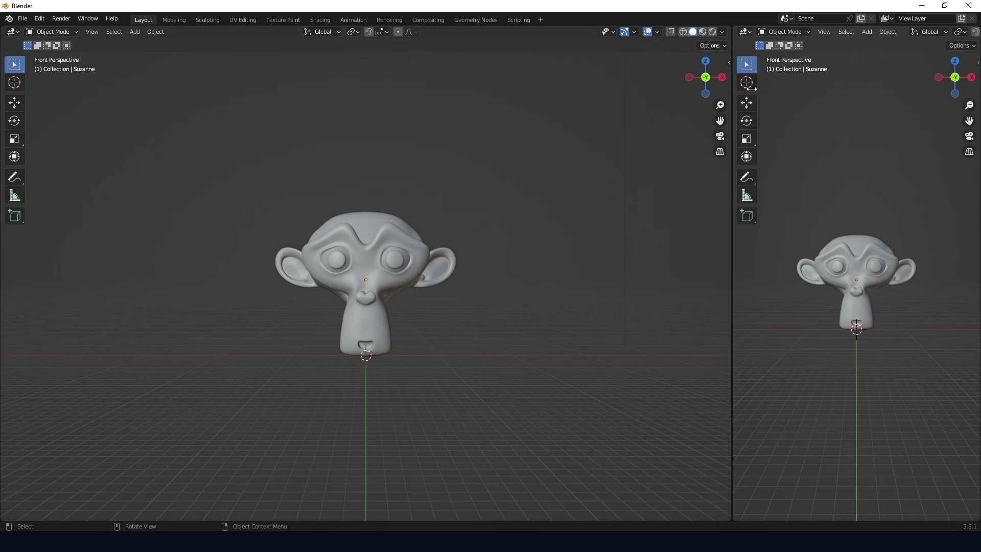
{"action": "left_click_drag", "start_coordinate": [737, 31], "coordinate": [766, 296]}
{"action": "left_click_drag", "start_coordinate": [766, 297], "coordinate": [766, 252]}
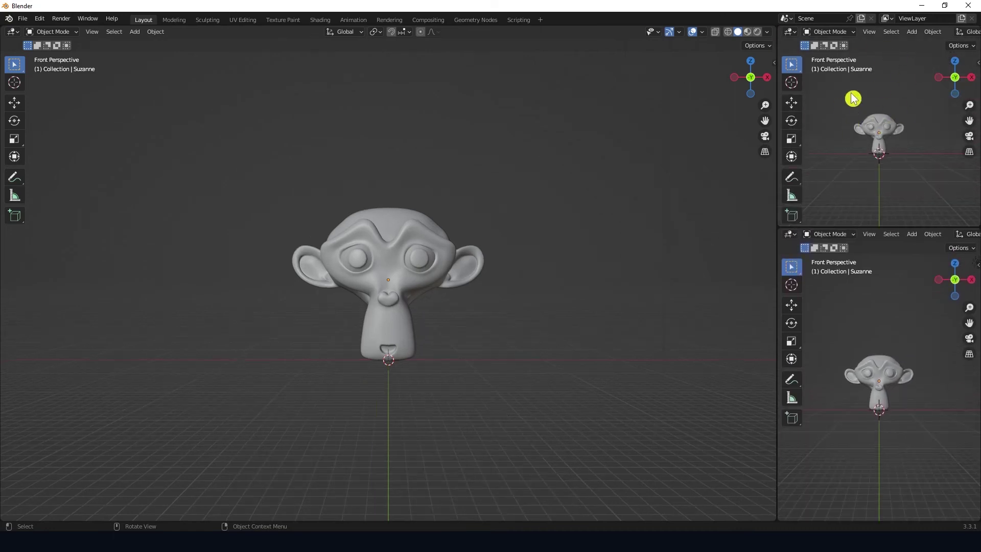
- Change the upper small viewport to an Outliner and the lower small viewport to a Properties editor
{"action": "left_click", "coordinate": [789, 33]}
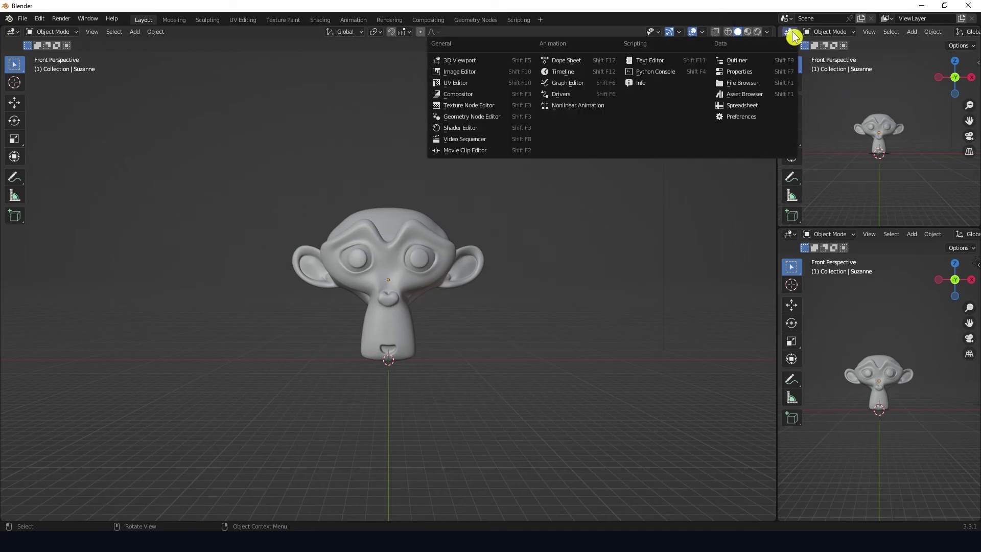
{"action": "left_click", "coordinate": [754, 63]}
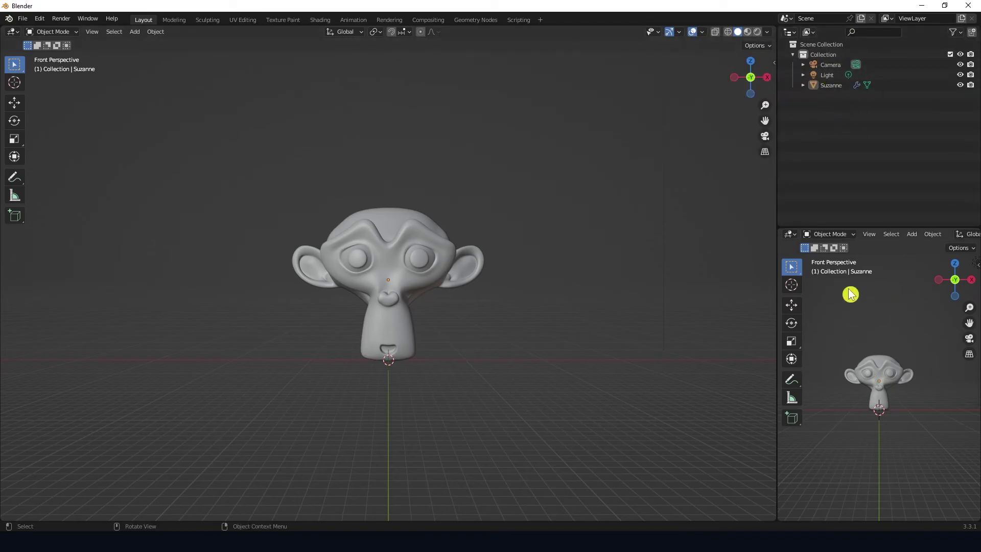
{"action": "left_click", "coordinate": [791, 235]}
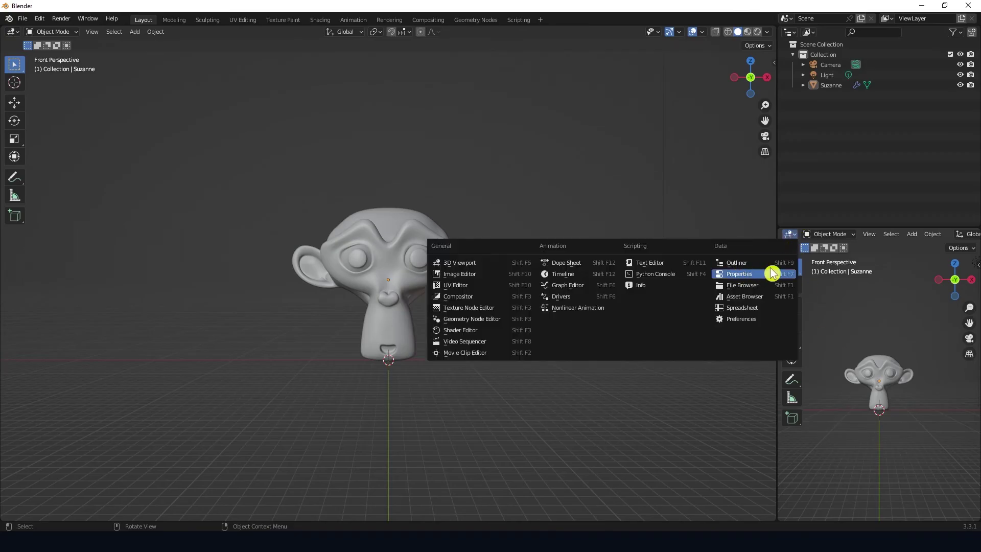
{"action": "left_click", "coordinate": [754, 276]}
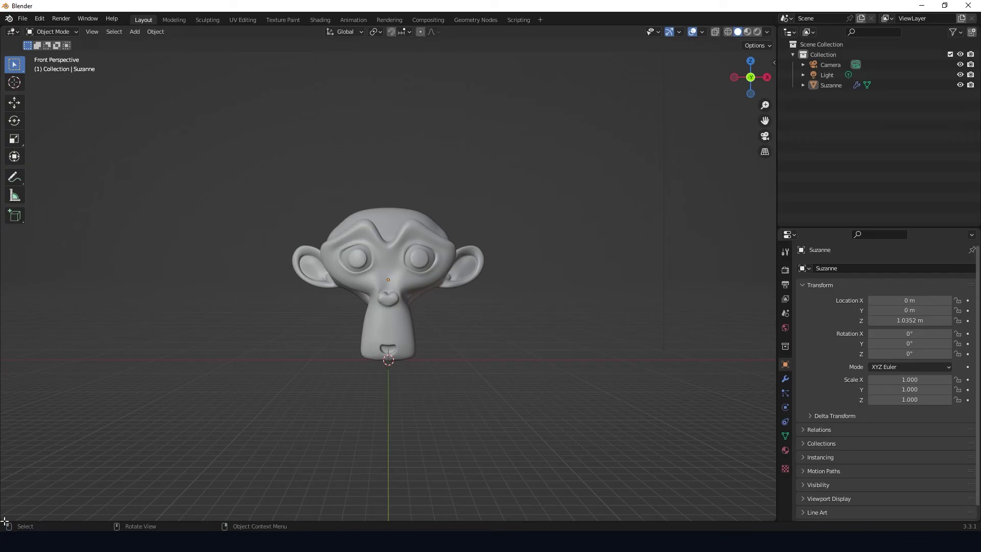
- Split a thin strip off the lower edge of the large 3D viewport and turn it into a Timeline
{"action": "left_click_drag", "start_coordinate": [4, 521], "coordinate": [3, 459]}
{"action": "left_click", "coordinate": [12, 466]}
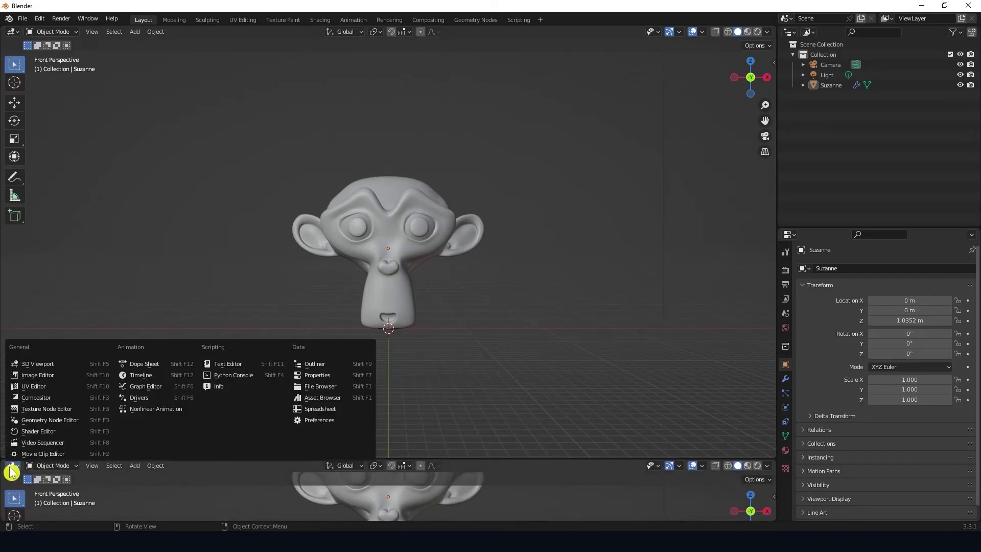
{"action": "left_click", "coordinate": [150, 379]}
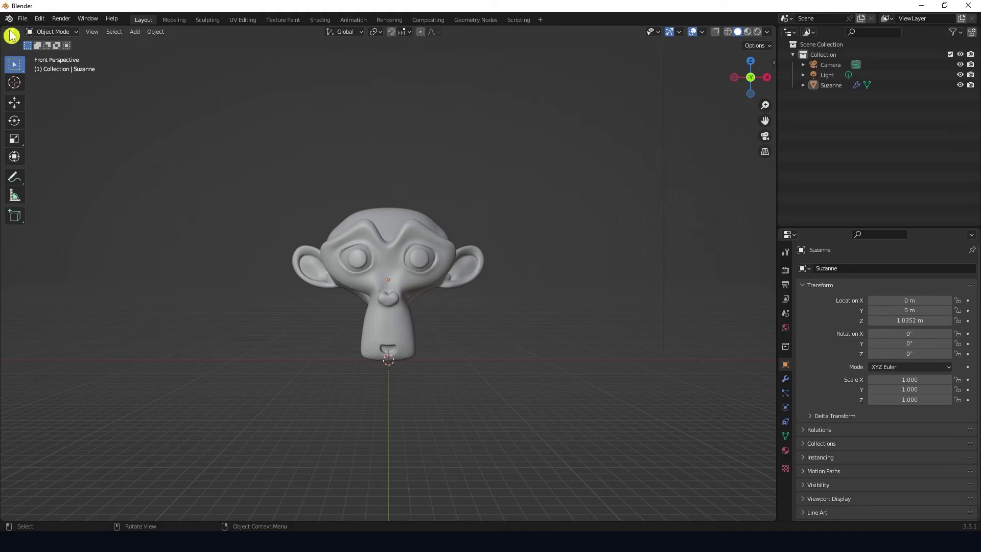
- Switch the large viewport area to the Outliner and back to the 3D Viewport
{"action": "left_click", "coordinate": [13, 35]}
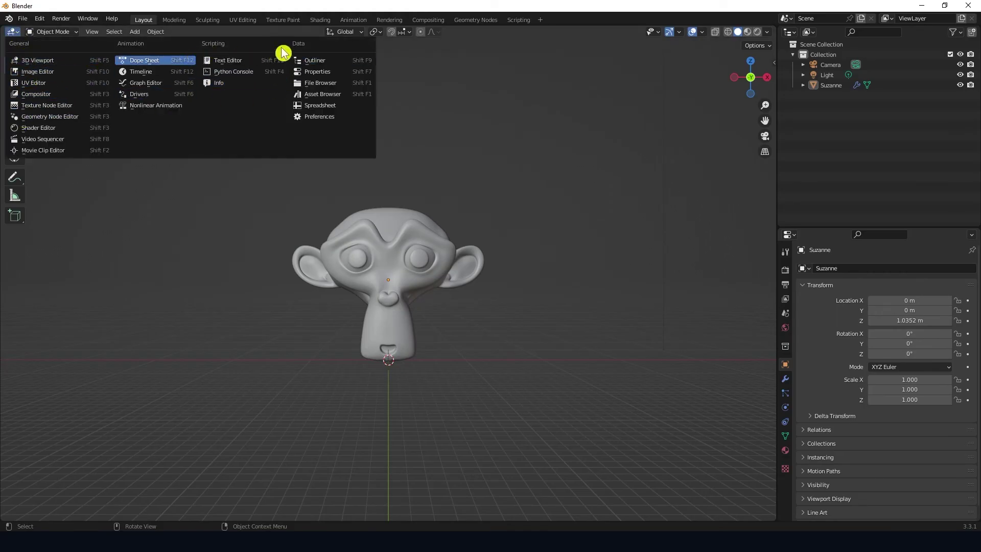
{"action": "left_click", "coordinate": [323, 65]}
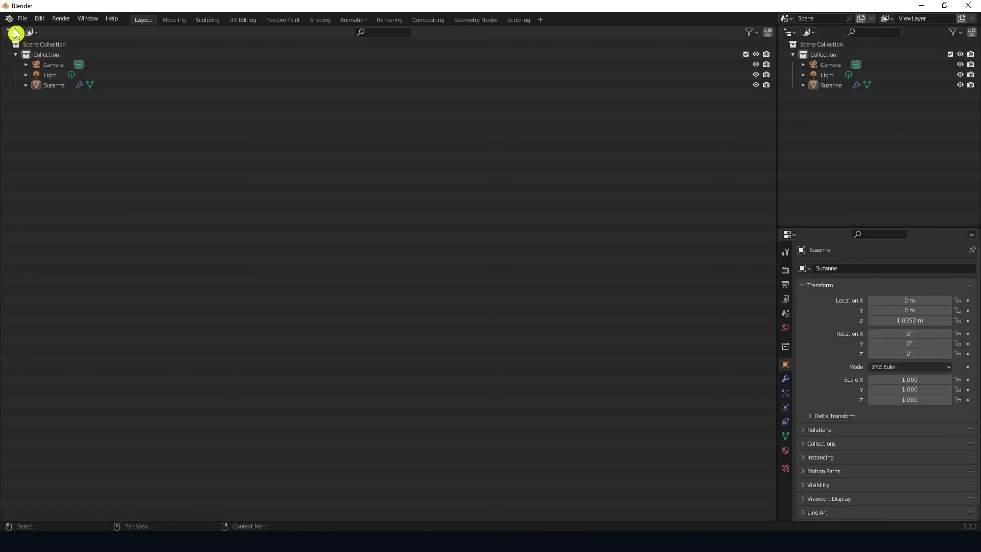
{"action": "left_click", "coordinate": [16, 33]}
{"action": "left_click", "coordinate": [45, 65]}
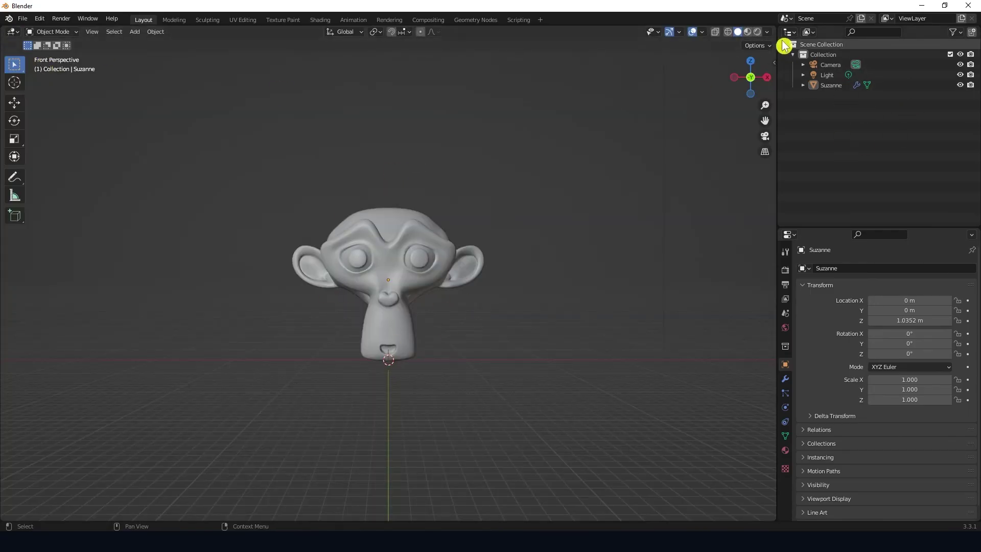
- Switch the small Outliner area to a 3D Viewport and back to the Outliner
{"action": "left_click", "coordinate": [785, 18]}
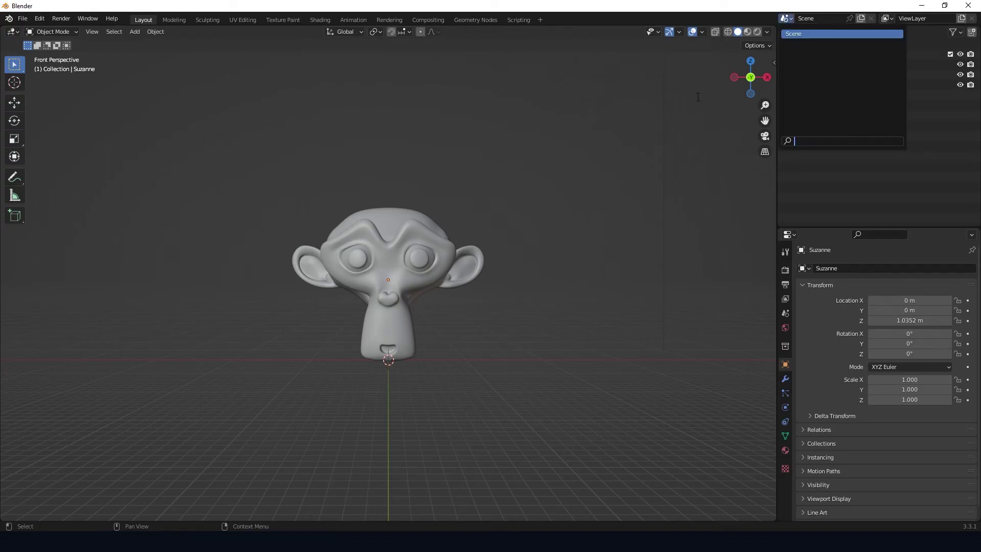
{"action": "left_click", "coordinate": [789, 31]}
{"action": "left_click", "coordinate": [470, 65]}
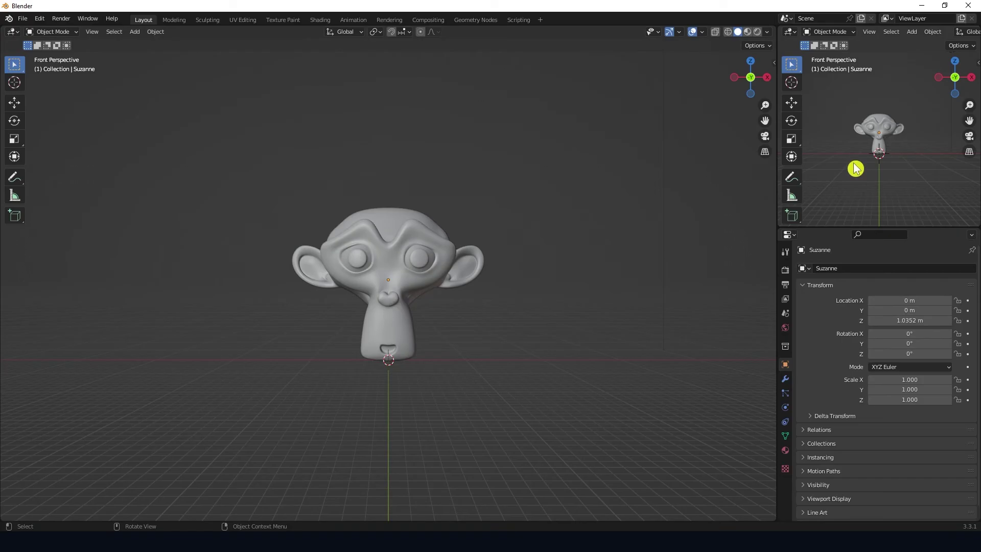
{"action": "left_click", "coordinate": [790, 33]}
{"action": "left_click", "coordinate": [735, 66]}
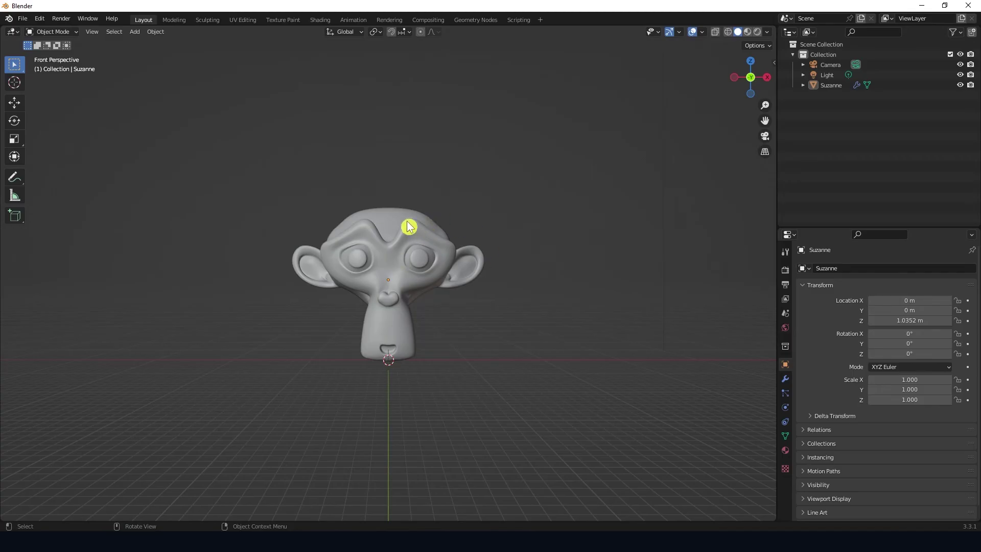
- Look at the monkey head through the scene camera and return to the front view in perspective
{"action": "key", "text": "KP_0"}
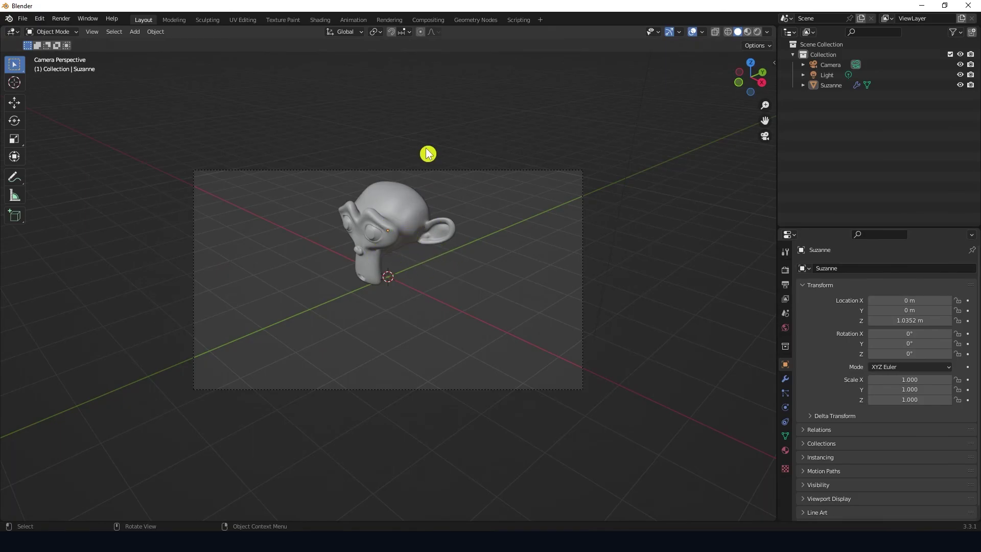
{"action": "key", "text": "KP_1"}
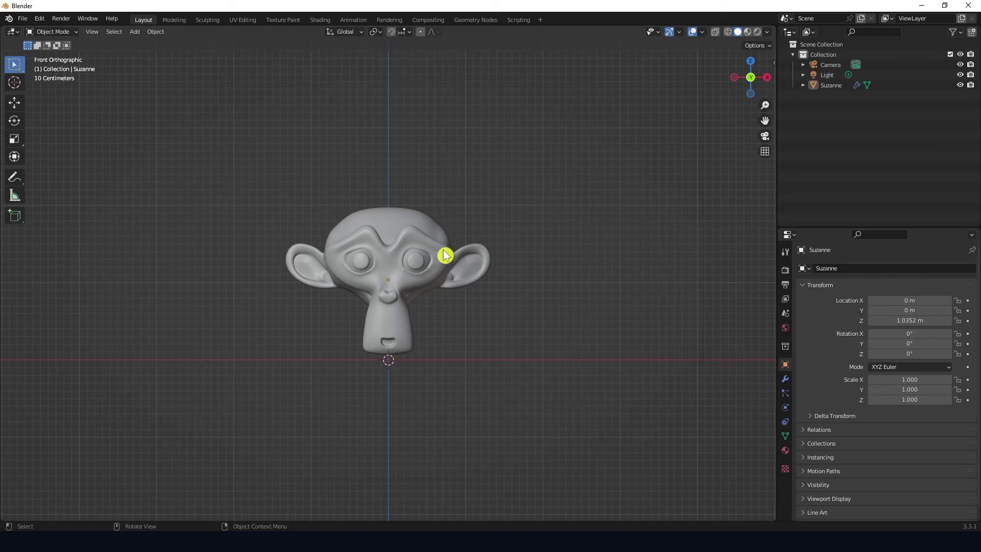
{"action": "left_click", "coordinate": [765, 152]}
- Use the Transform tool to rotate the monkey head about 45° around Z and raise it to about 1.16 m, checking it through the camera
{"action": "middle_click_drag", "start_coordinate": [492, 241], "coordinate": [436, 253]}
{"action": "left_click", "coordinate": [431, 252]}
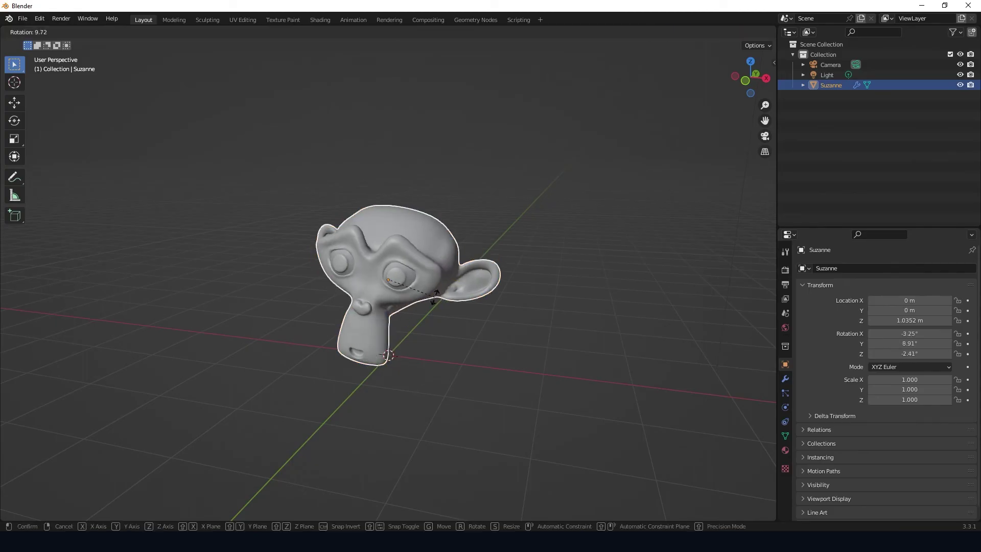
{"action": "left_click", "coordinate": [15, 158]}
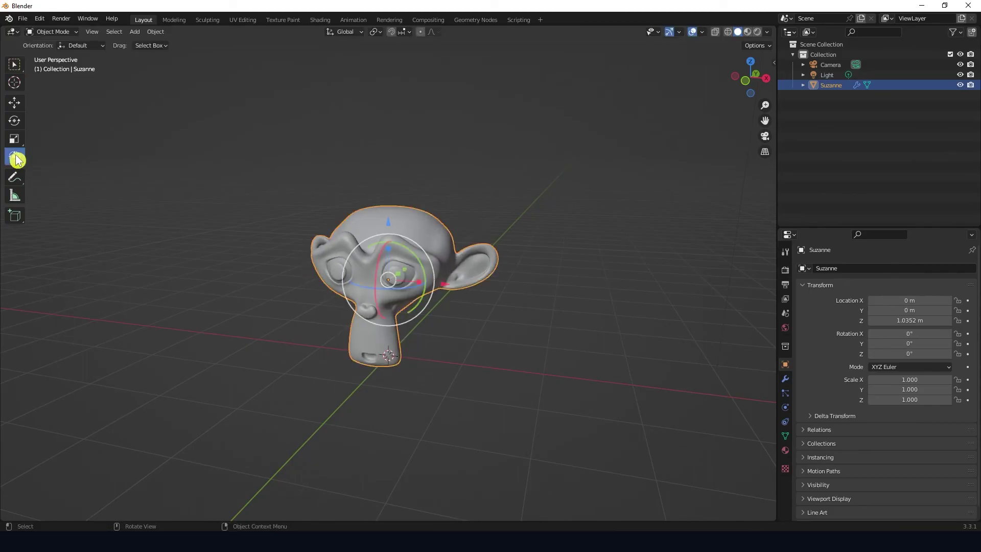
{"action": "left_click_drag", "start_coordinate": [391, 287], "coordinate": [509, 286]}
{"action": "left_click", "coordinate": [513, 286]}
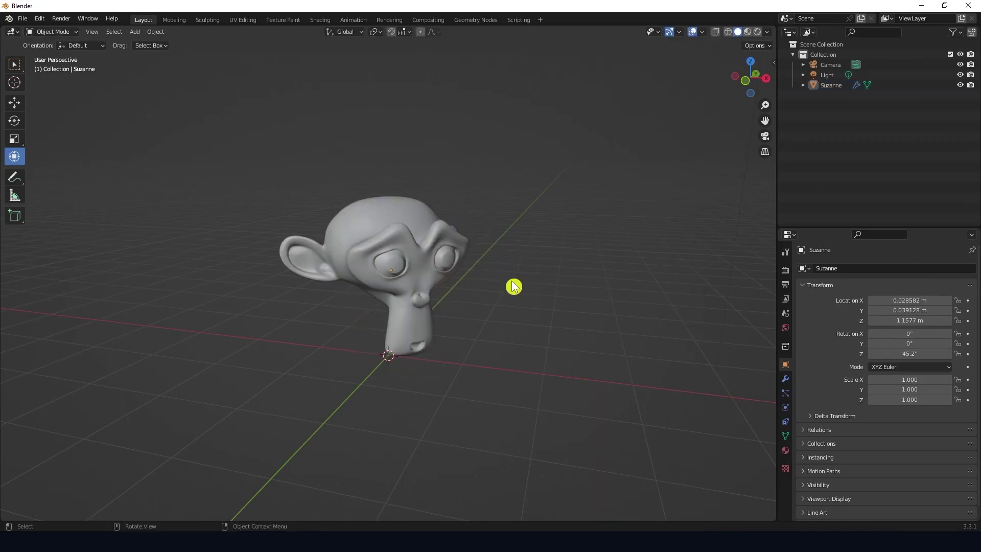
{"action": "key", "text": "KP_0"}
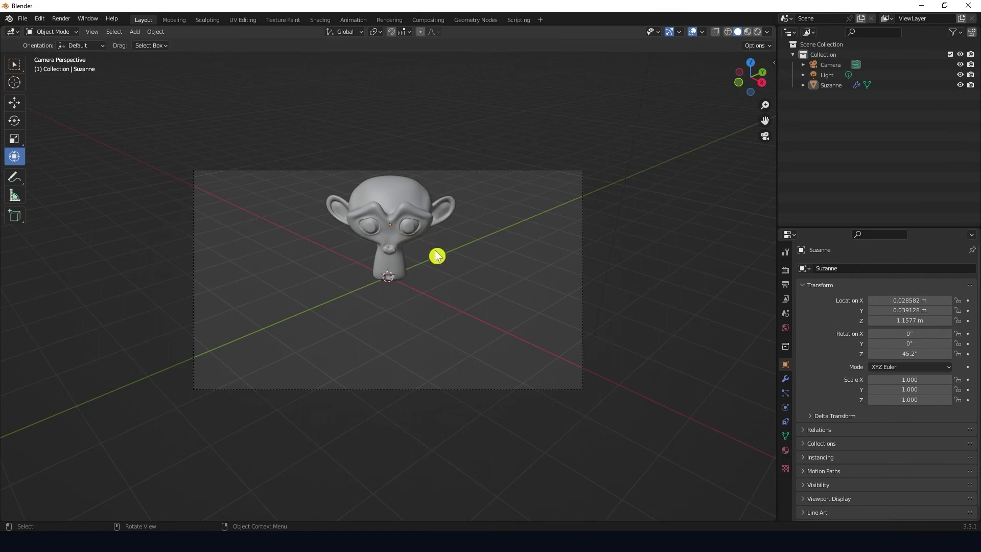
{"action": "key", "text": "KP_0"}
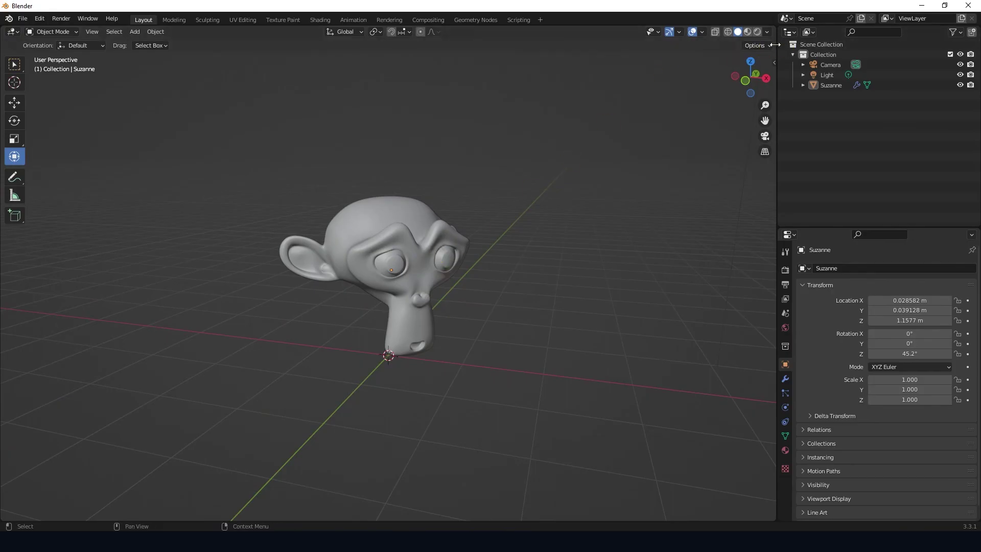
- Split the 3D Viewport into two side-by-side areas and show the camera view in the narrower one
{"action": "left_click_drag", "start_coordinate": [775, 51], "coordinate": [509, 194]}
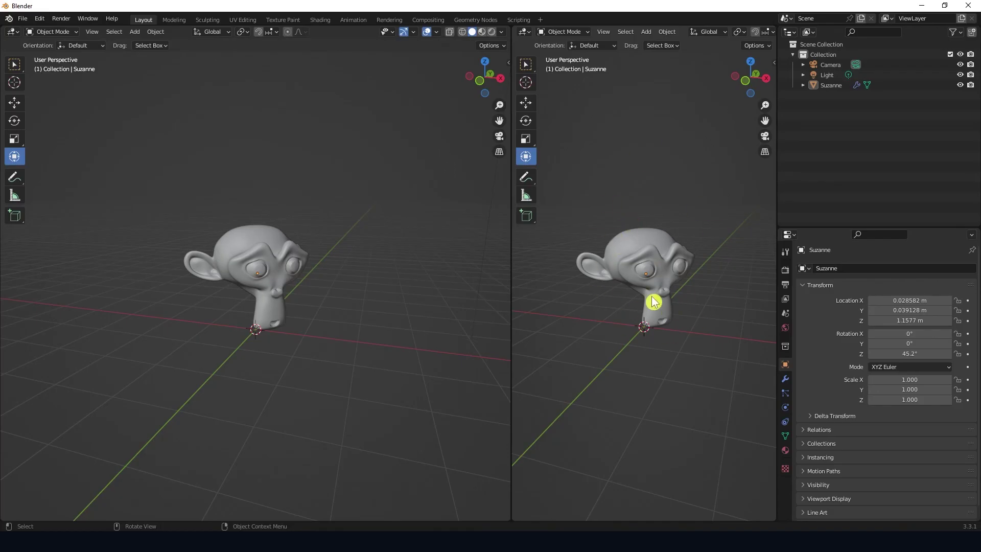
{"action": "key", "text": "KP_0"}
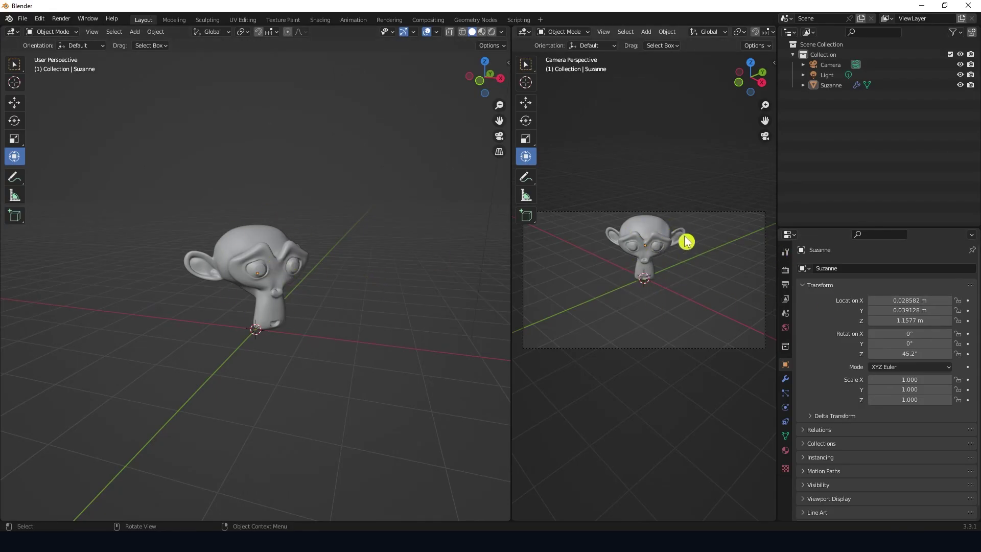
- Rotate the monkey head to about 50.6° around Z and lower it to about 0.56 m with the Transform gizmo in the wider viewport
{"action": "left_click", "coordinate": [290, 258]}
{"action": "scroll", "coordinate": [292, 291], "scroll_direction": "up", "scroll_amount": 3}
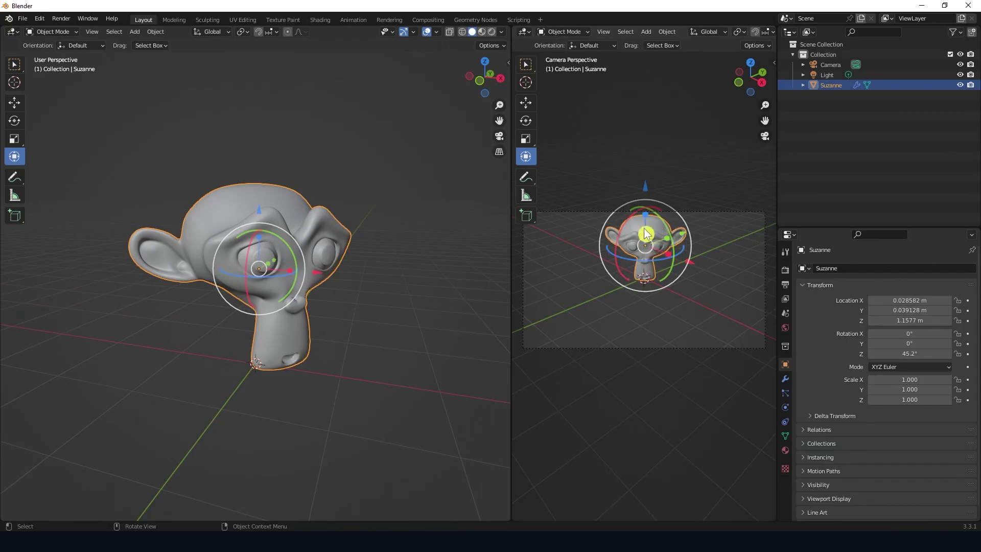
{"action": "left_click_drag", "start_coordinate": [295, 261], "coordinate": [299, 248]}
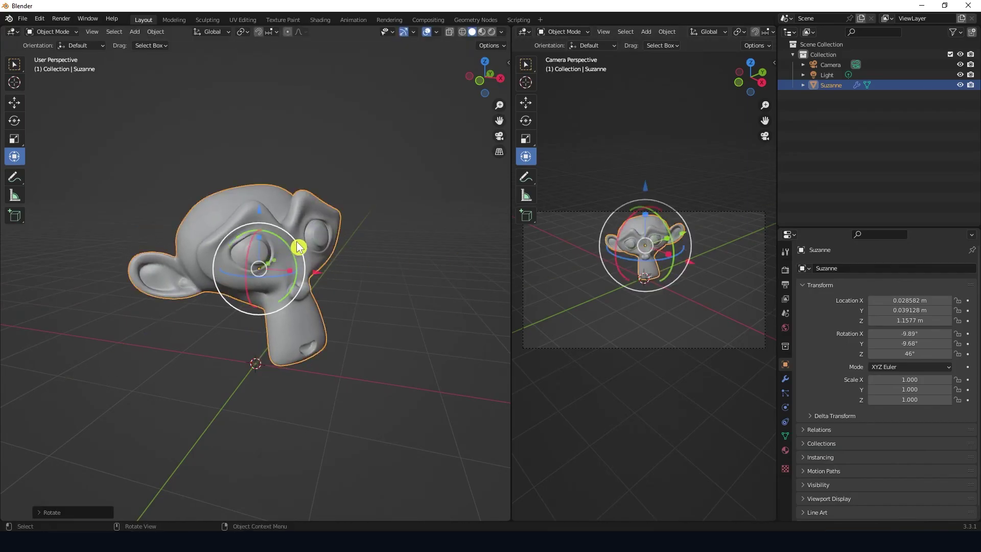
{"action": "key", "text": "ctrl+z"}
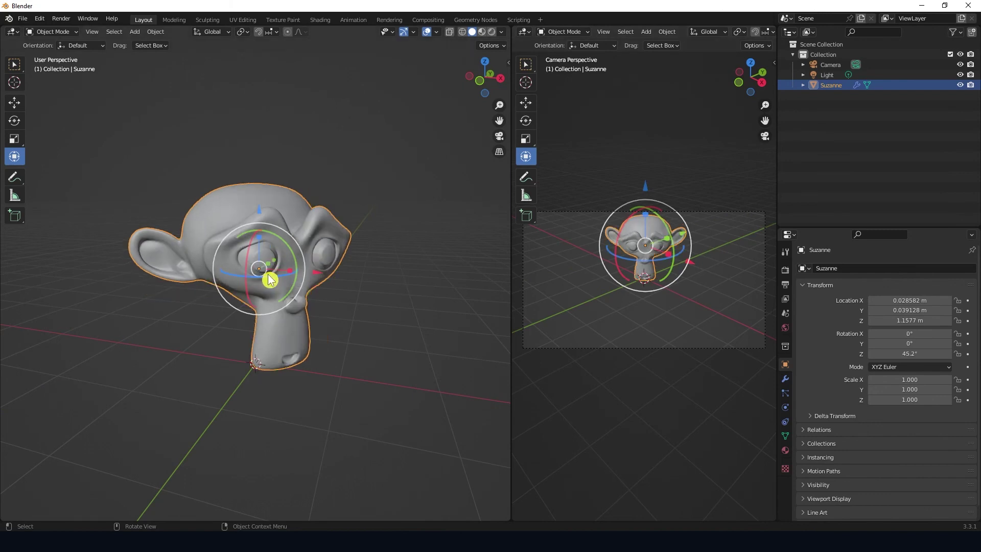
{"action": "left_click_drag", "start_coordinate": [276, 274], "coordinate": [301, 278]}
{"action": "left_click_drag", "start_coordinate": [260, 212], "coordinate": [319, 275]}
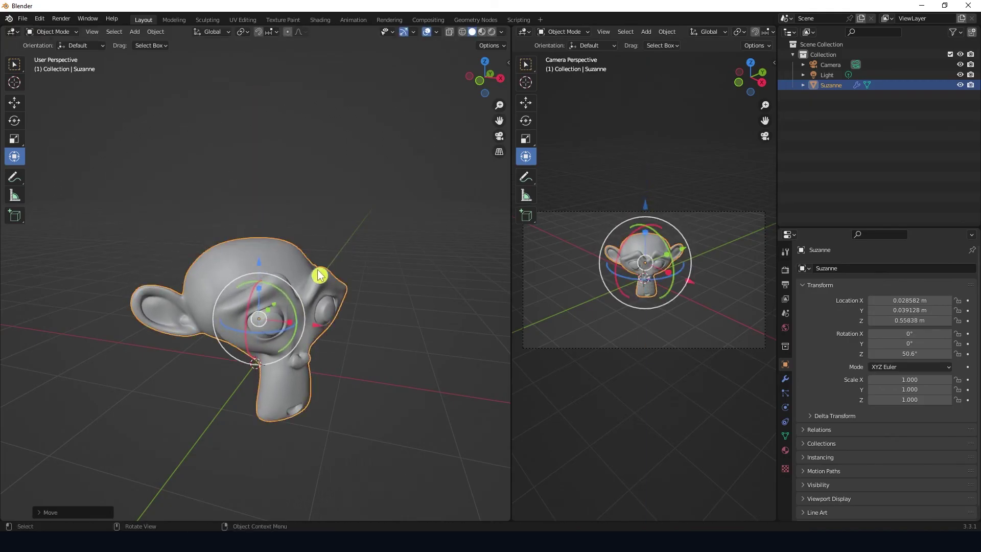
{"action": "left_click", "coordinate": [332, 354]}
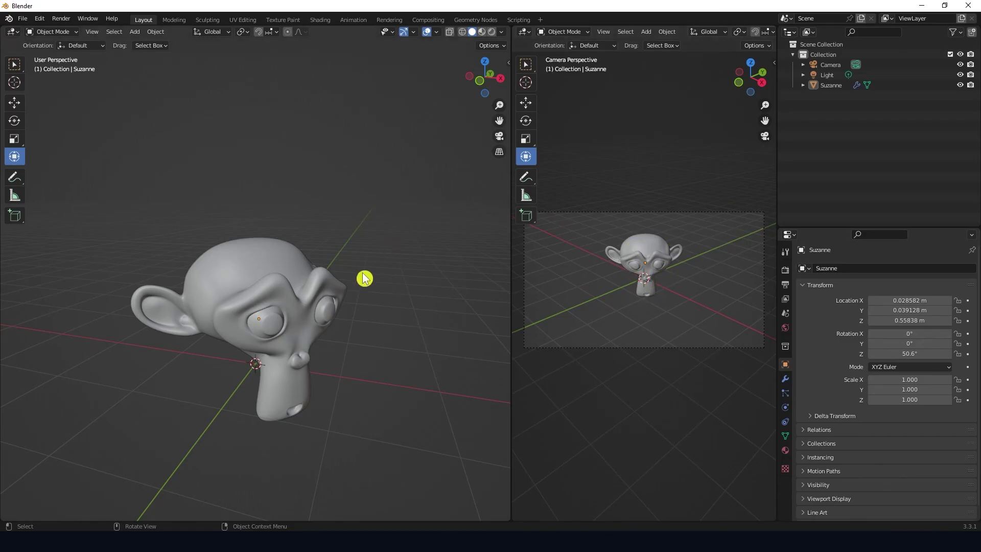
- Move the camera to about 6.56 m in X and 4.39 m in Z, tilting it to about 65.1° around X
{"action": "scroll", "coordinate": [365, 278], "scroll_direction": "down", "scroll_amount": 6}
{"action": "left_click", "coordinate": [388, 232]}
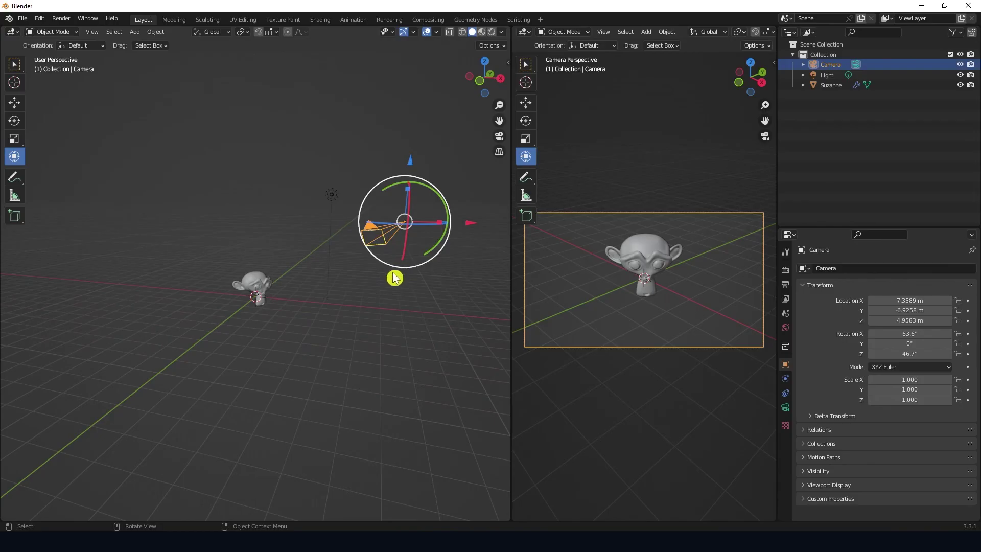
{"action": "left_click_drag", "start_coordinate": [468, 225], "coordinate": [436, 247]}
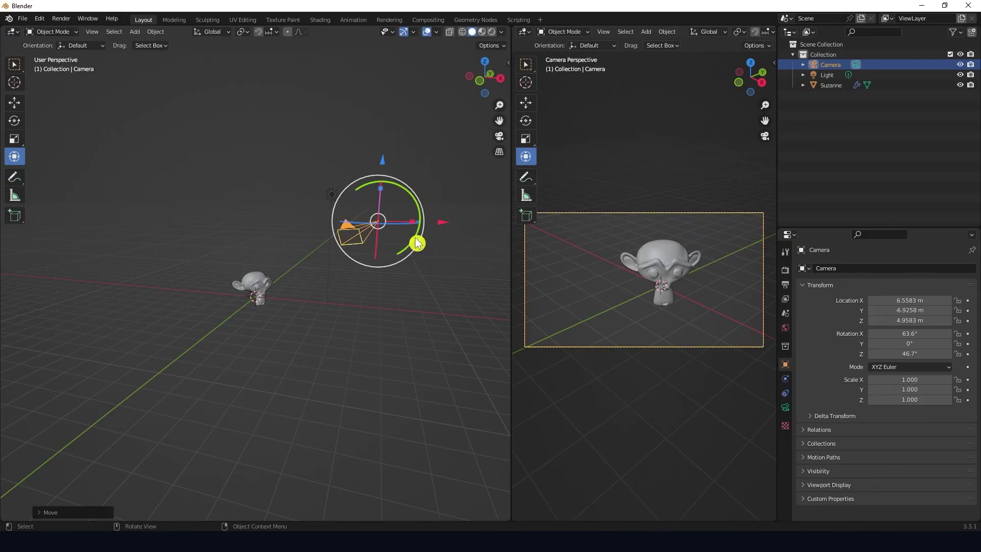
{"action": "left_click_drag", "start_coordinate": [383, 162], "coordinate": [421, 197]}
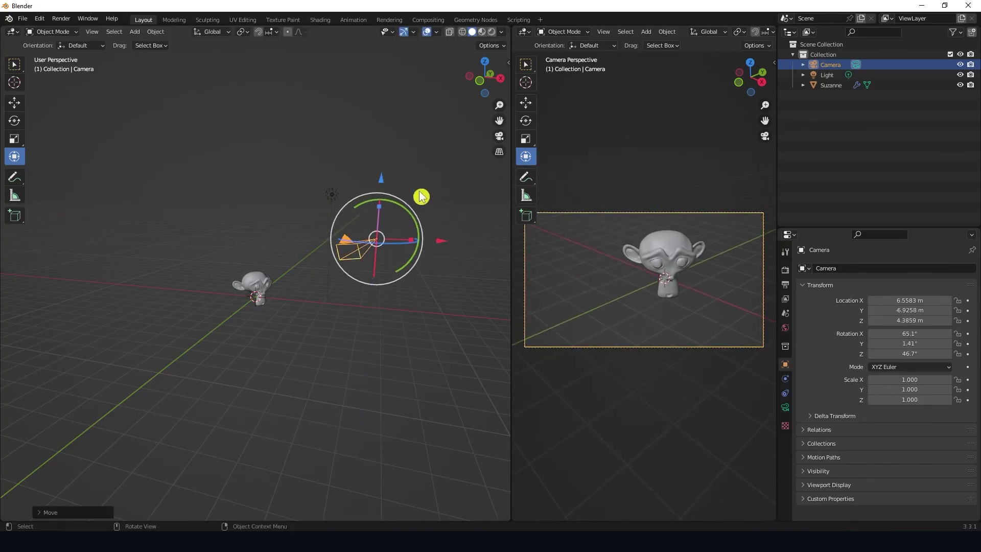
- Lower the camera to about 2.99 m and rotate it to about 73.3° in X, 4.7° in Y and 41° in Z
{"action": "middle_click_drag", "start_coordinate": [405, 245], "coordinate": [215, 299]}
{"action": "left_click_drag", "start_coordinate": [212, 301], "coordinate": [207, 340]}
{"action": "mouse_move", "coordinate": [295, 351]}
{"action": "middle_mouse_down"}
{"action": "mouse_move", "coordinate": [286, 372]}
{"action": "mouse_move", "coordinate": [279, 356]}
{"action": "middle_mouse_up"}
{"action": "left_click_drag", "start_coordinate": [356, 245], "coordinate": [357, 247]}
{"action": "left_click_drag", "start_coordinate": [329, 212], "coordinate": [327, 254]}
{"action": "left_click_drag", "start_coordinate": [352, 287], "coordinate": [355, 291]}
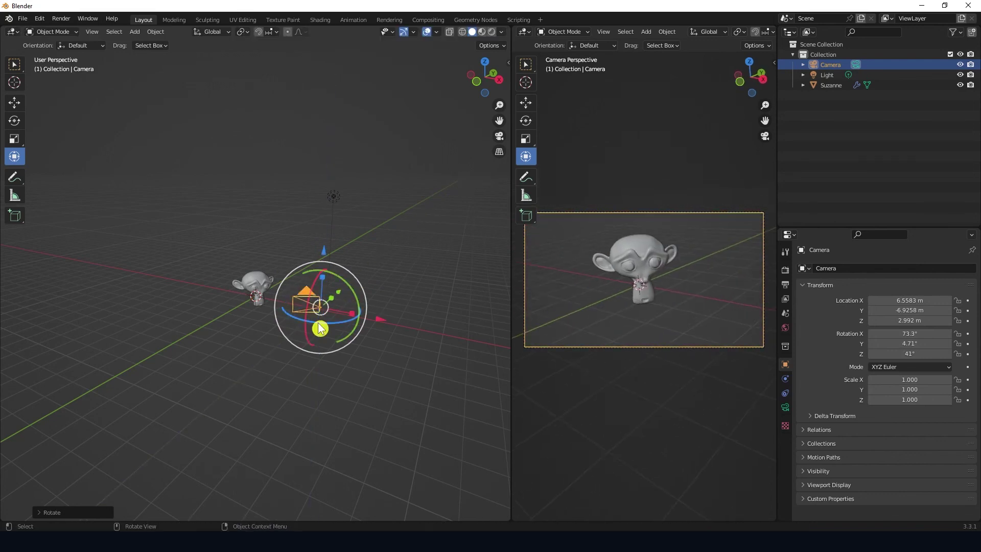
- Bring the camera closer to the monkey head, at about X 4.82 m, Y -4.98 m, Z 2.02 m, tilted about 77.5° around X, and deselect it
{"action": "left_click_drag", "start_coordinate": [319, 329], "coordinate": [378, 385]}
{"action": "middle_click_drag", "start_coordinate": [378, 385], "coordinate": [349, 338]}
{"action": "left_click", "coordinate": [349, 338]}
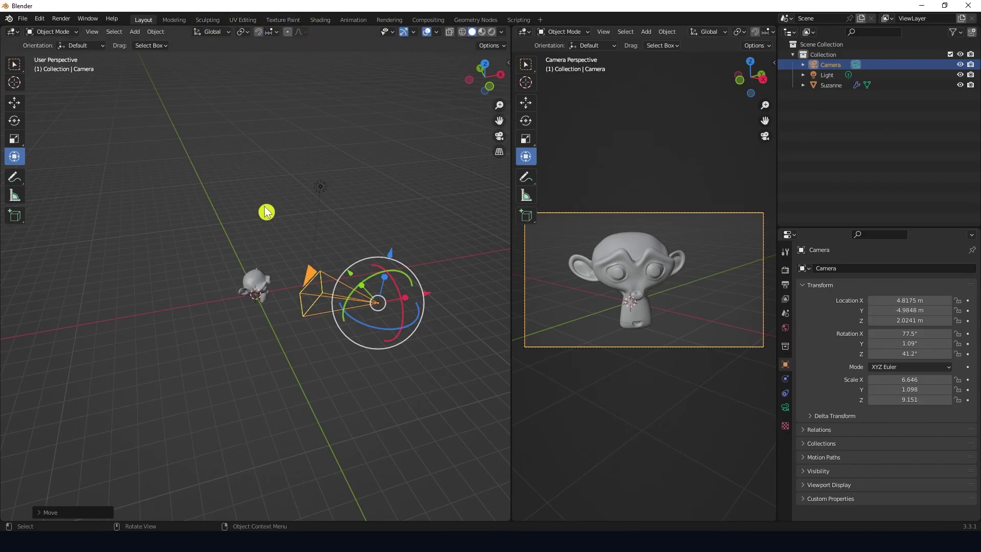
{"action": "left_click", "coordinate": [656, 187]}
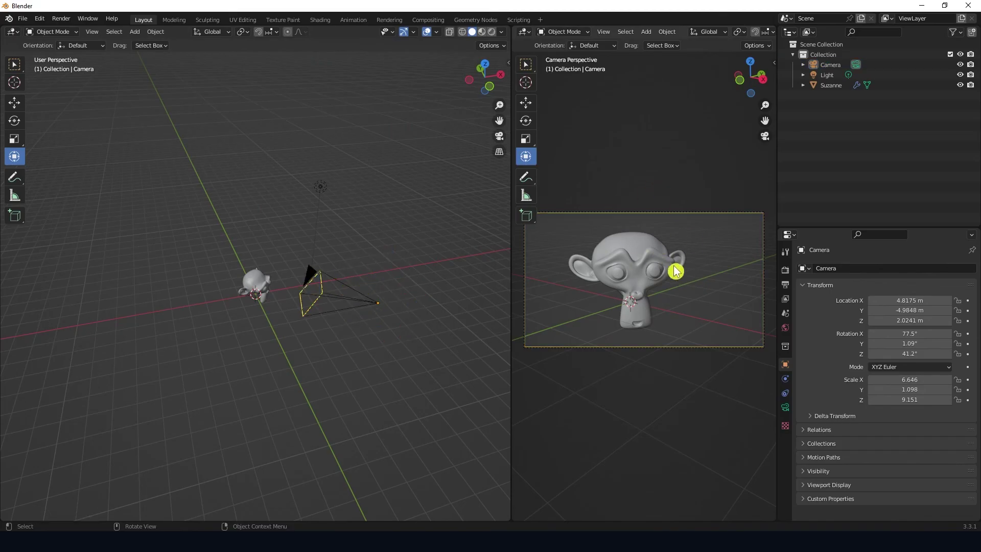
- Set the wider viewport to Rendered shading and render the camera's view as a still image, closing the render window
{"action": "left_click", "coordinate": [62, 18]}
{"action": "mouse_move", "coordinate": [87, 18]}
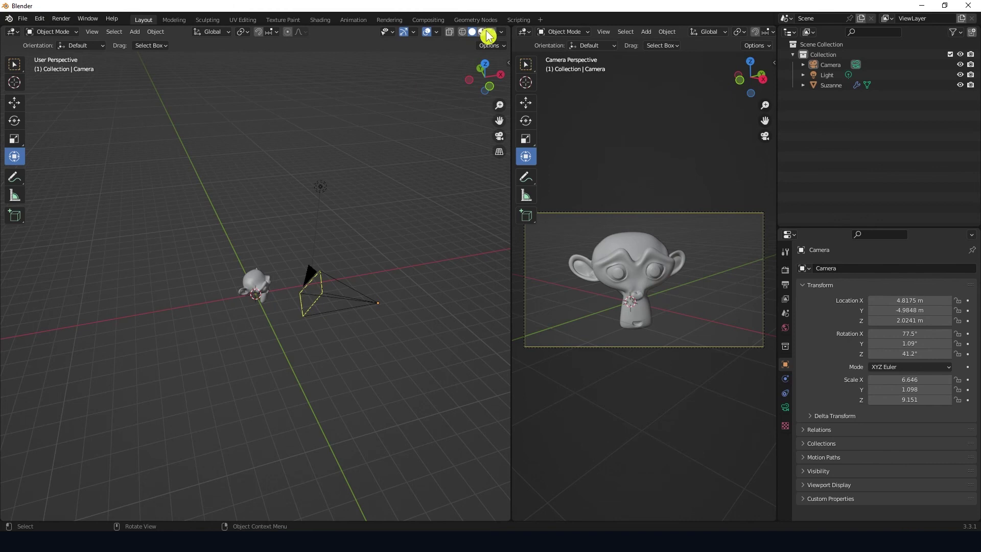
{"action": "left_click", "coordinate": [492, 32]}
{"action": "left_click", "coordinate": [68, 20]}
{"action": "left_click", "coordinate": [87, 39]}
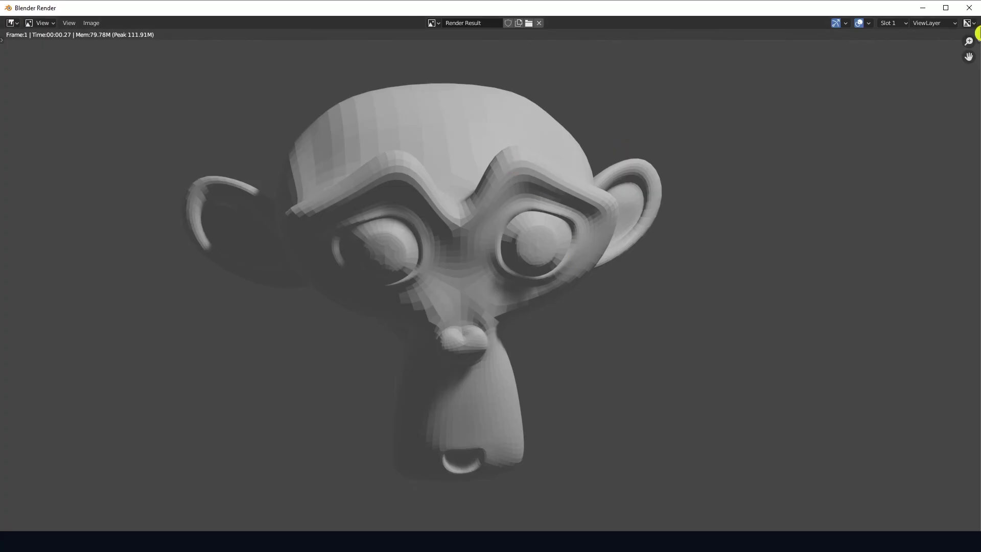
{"action": "key", "text": "Escape"}
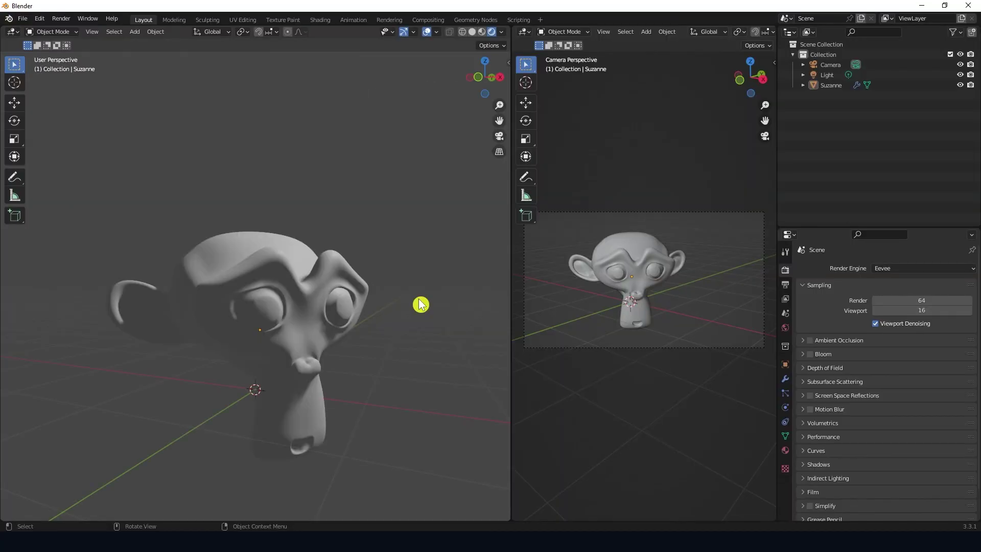